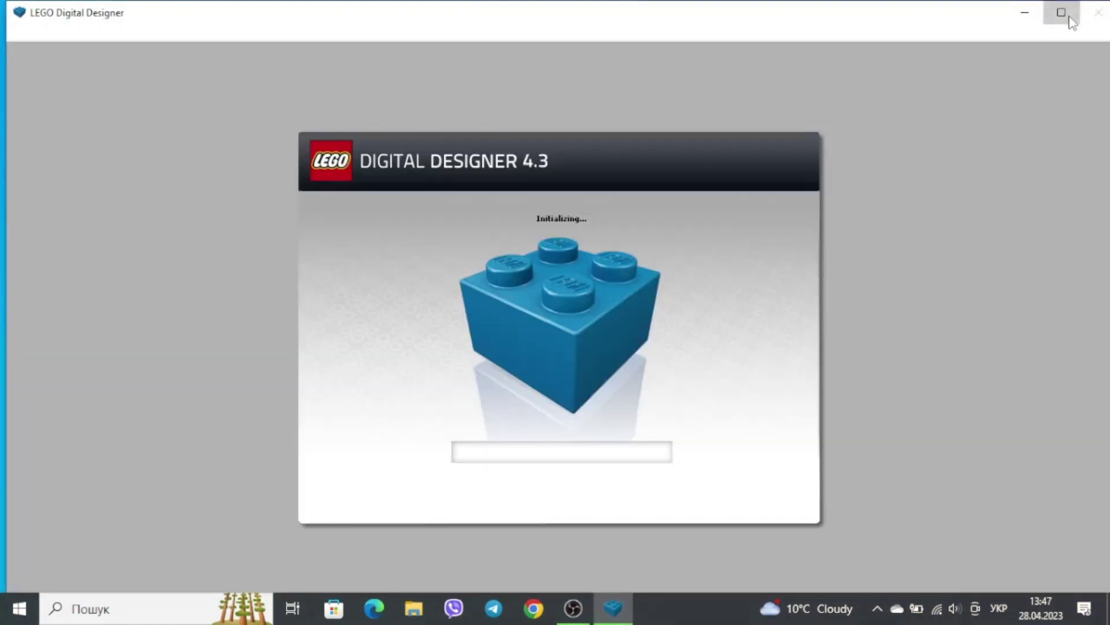
Run the program maximized in offline mode and create a new empty model
left_click(1070, 19)
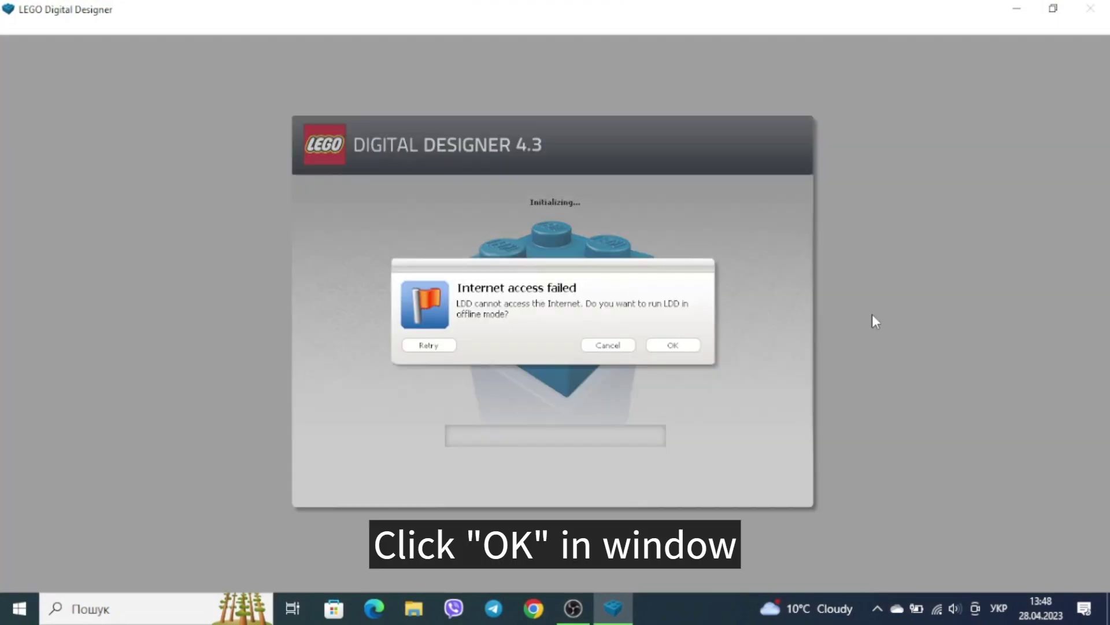
left_click(682, 348)
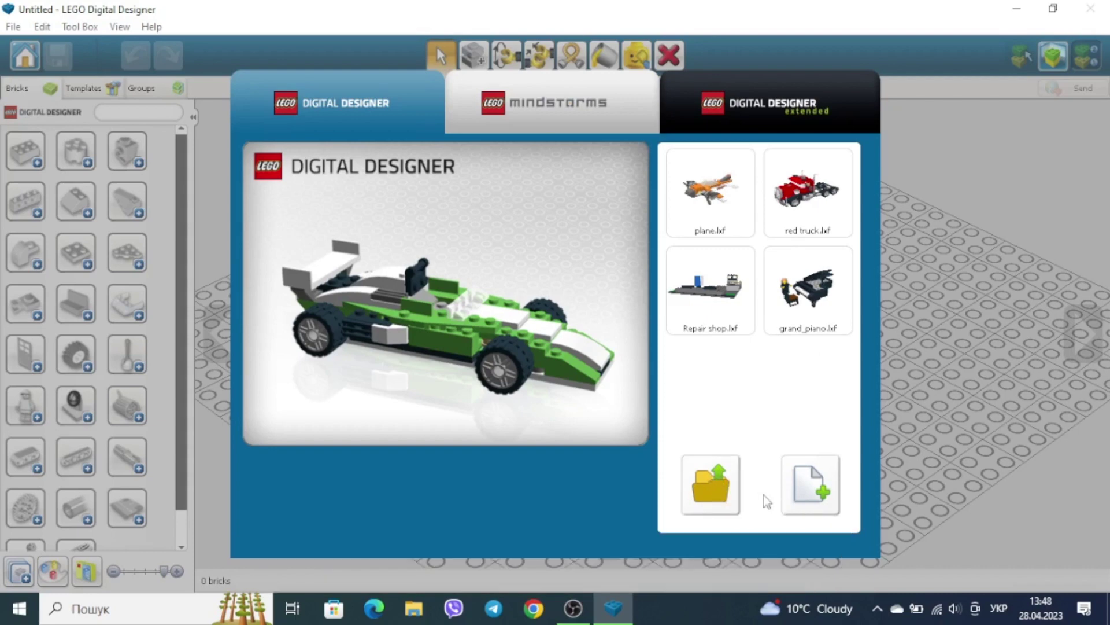
left_click(809, 483)
right_click_drag(810, 483, 548, 484)
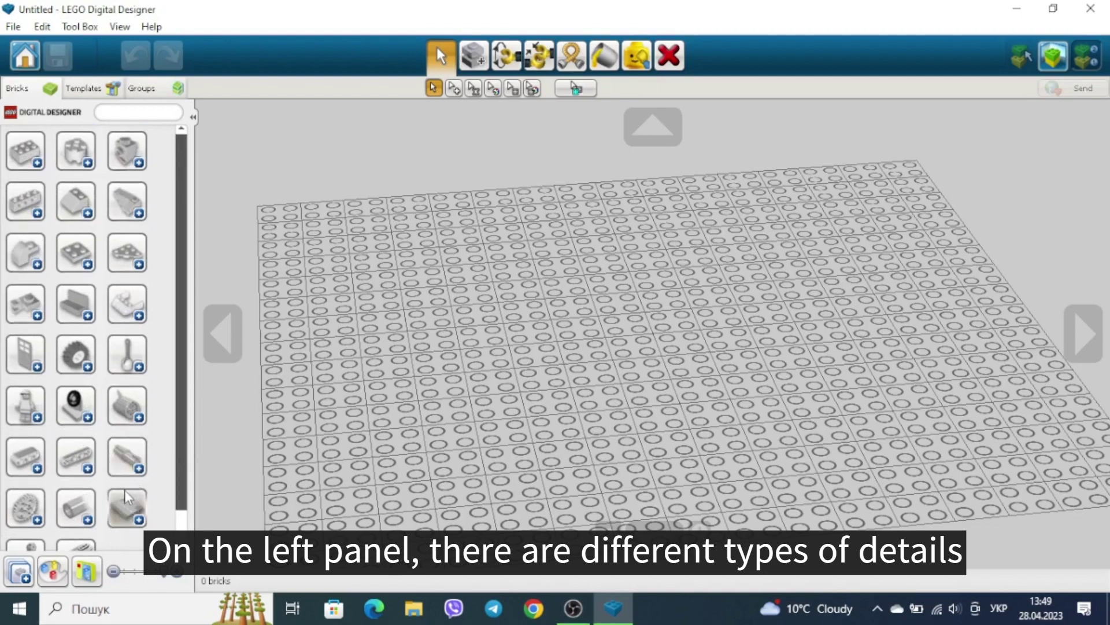
Expand the brick categories, look through the available parts in all colours and collapse the categories again
left_click(59, 219)
scroll(127, 371, "down", 3)
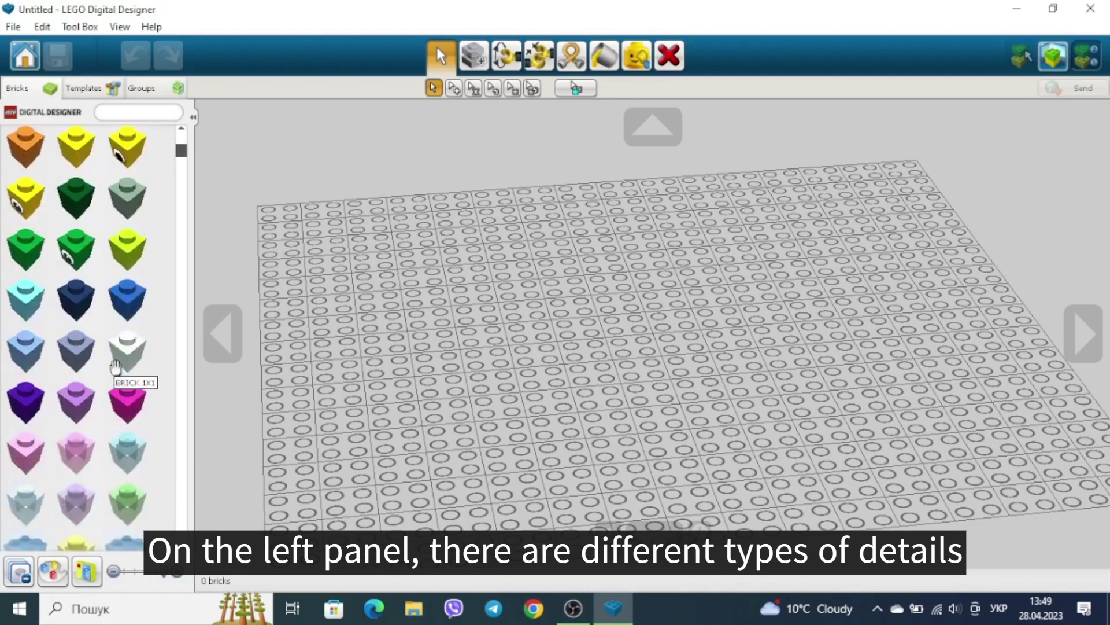
scroll(116, 364, "up", 3)
scroll(115, 364, "down", 10)
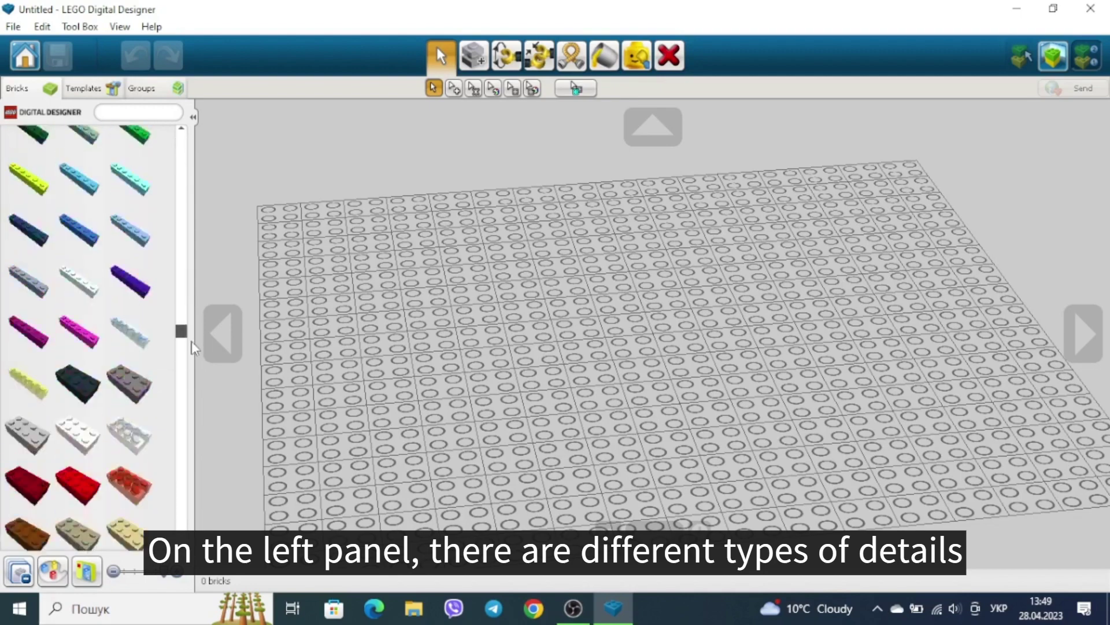
scroll(193, 448, "down", 8)
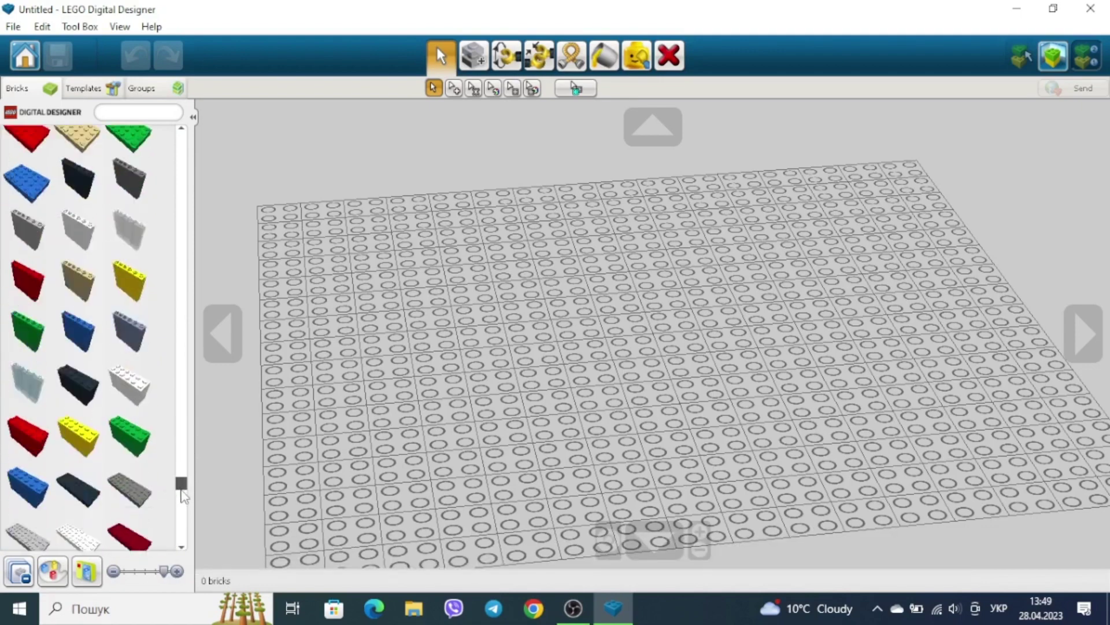
scroll(86, 405, "down", 10)
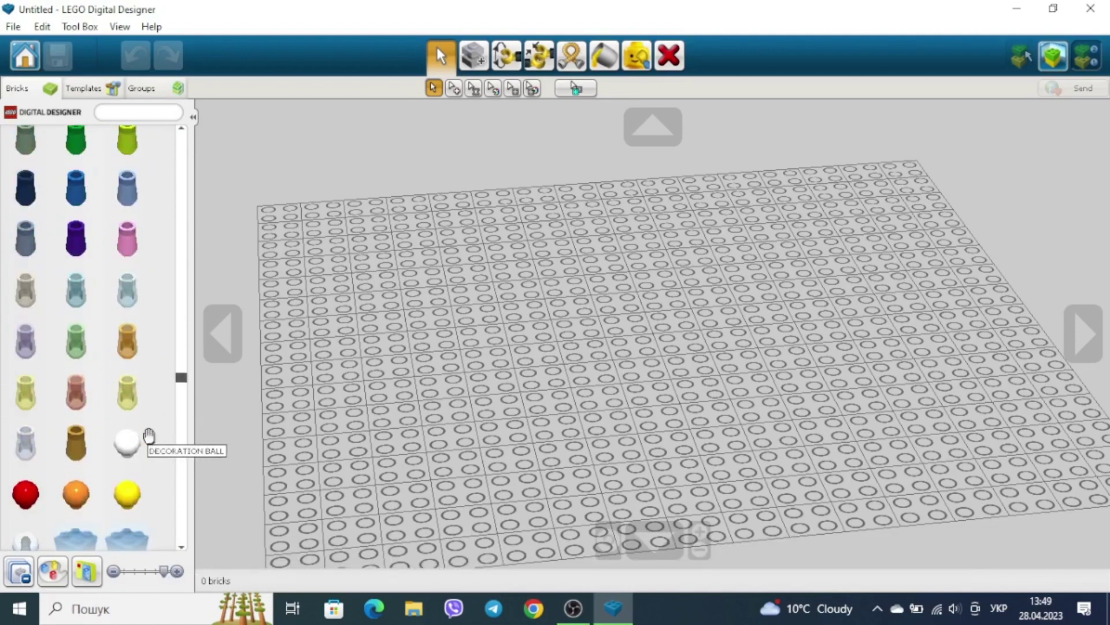
left_click(21, 574)
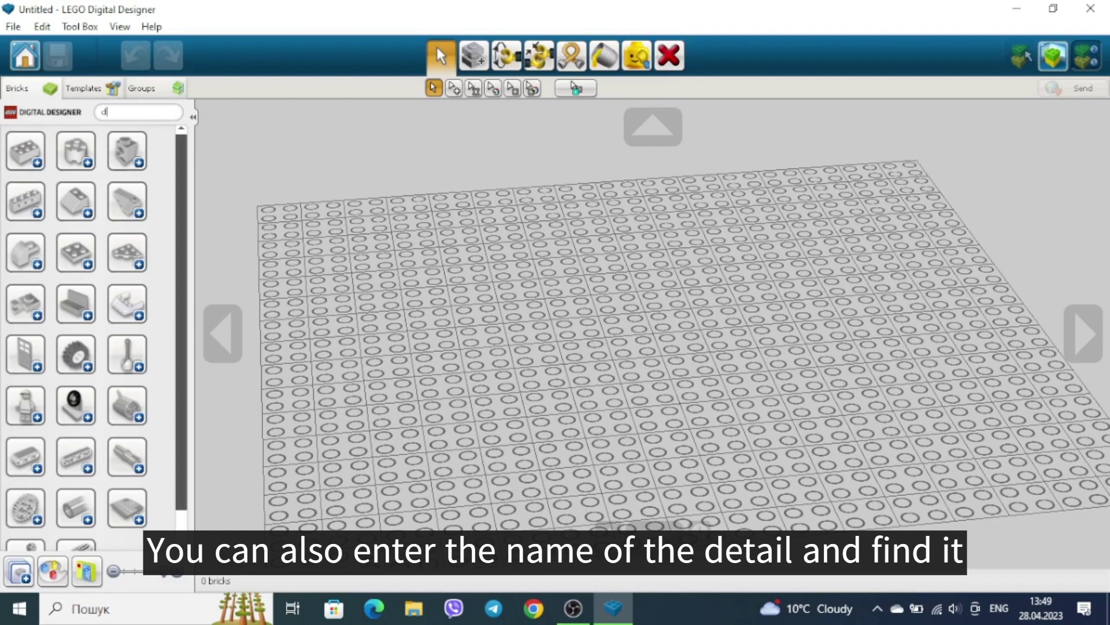
Search the brick palette for "door" and examine the parts in the doors and windows category
type("oor")
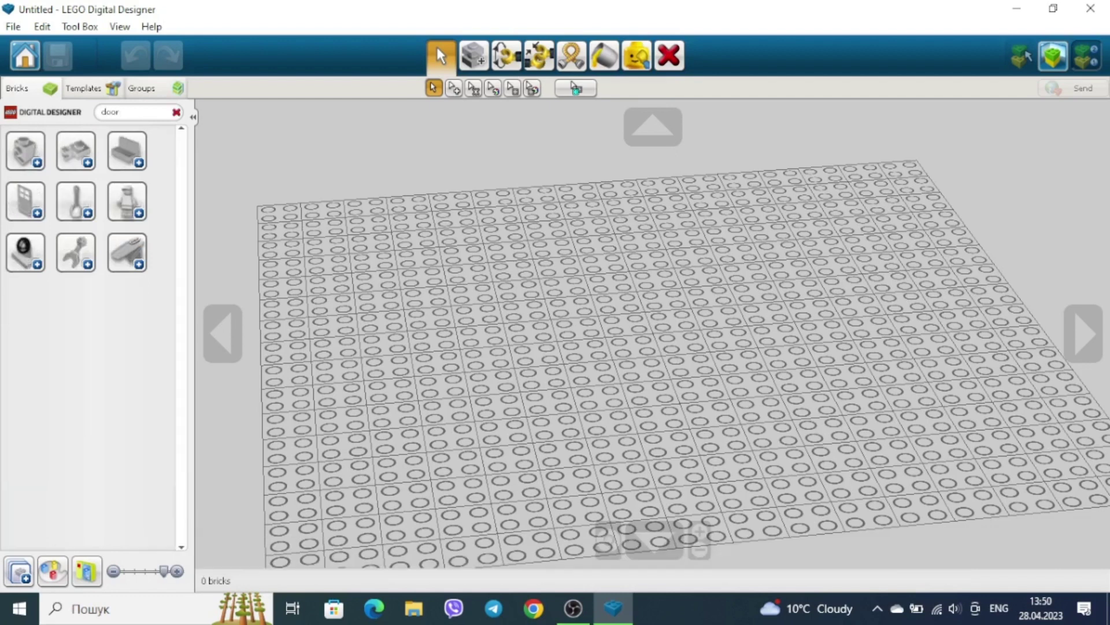
left_click(26, 201)
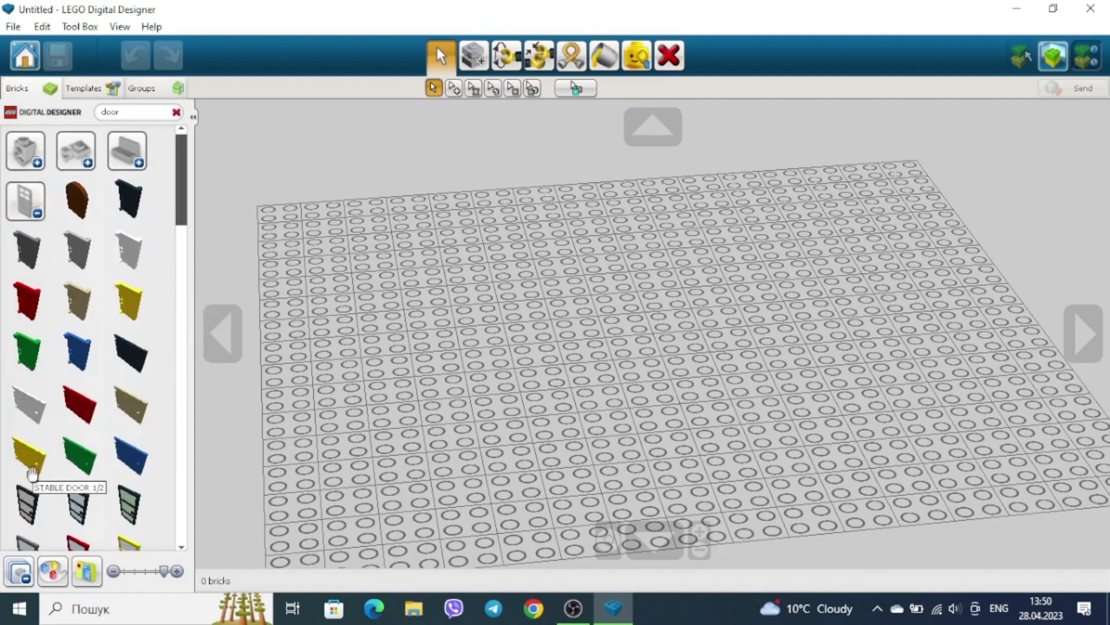
scroll(118, 399, "down", 1)
scroll(118, 399, "down", 10)
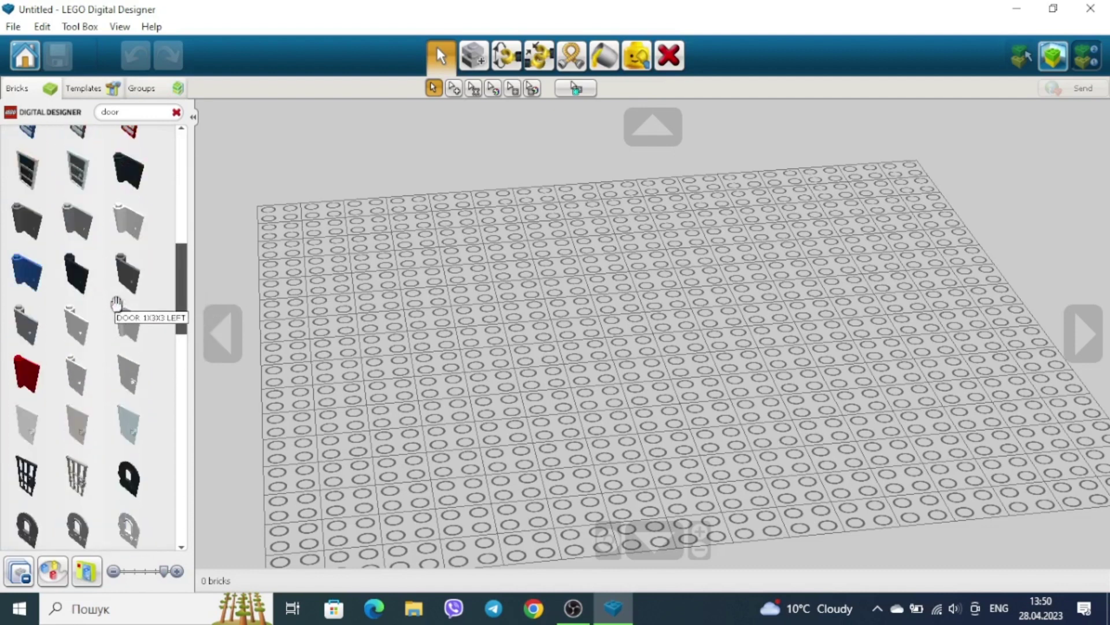
scroll(119, 320, "up", 8)
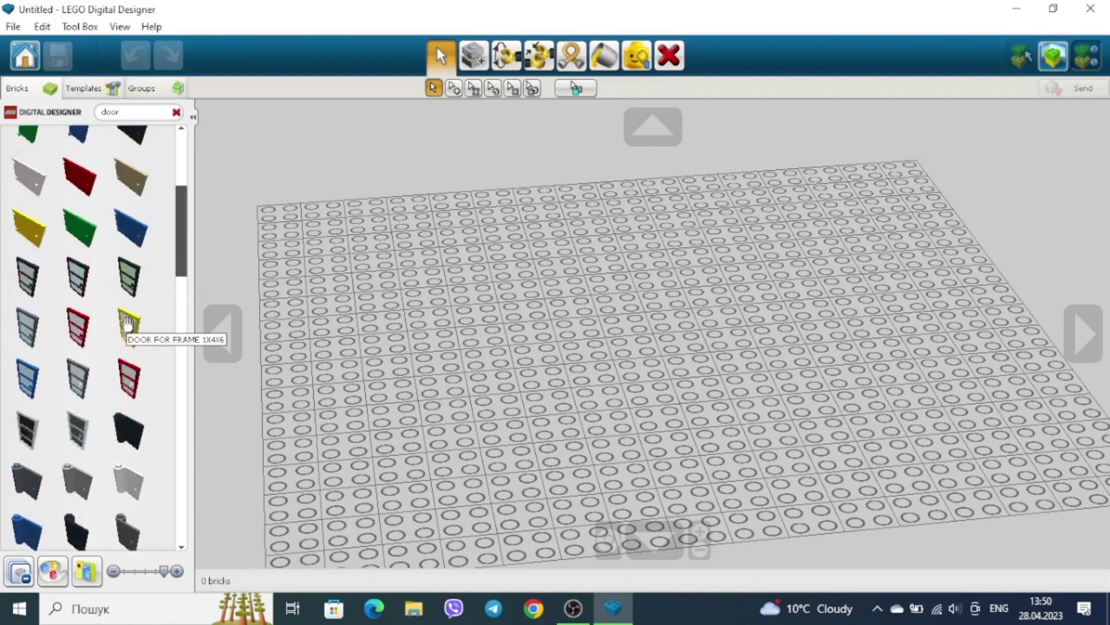
scroll(128, 322, "up", 1)
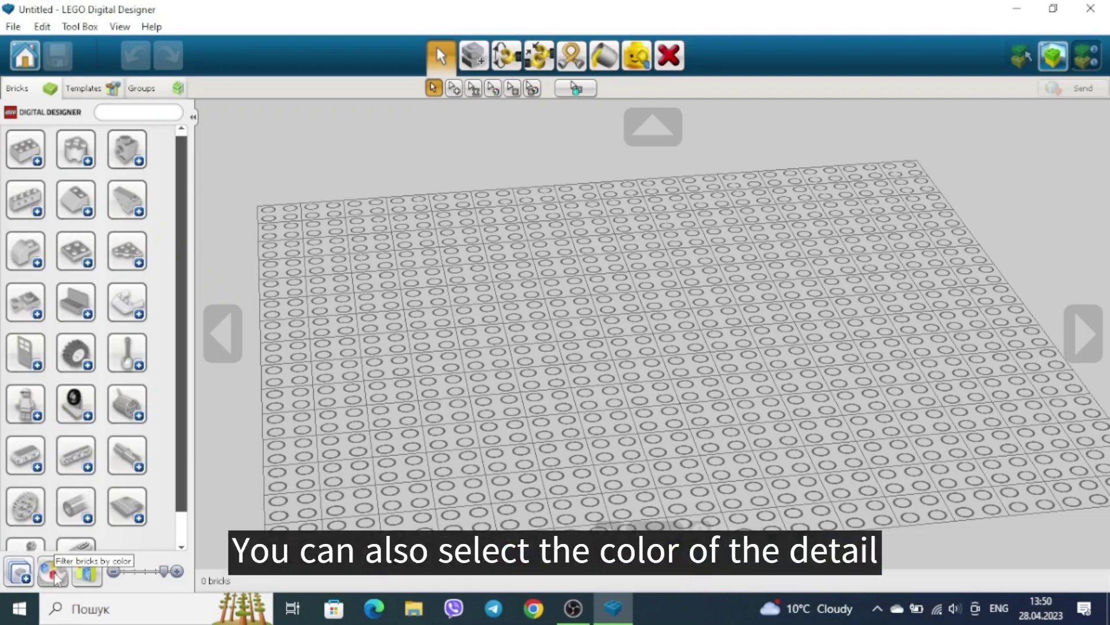
Filter the bricks by green and place a large square green baseplate in the scene
left_click(55, 575)
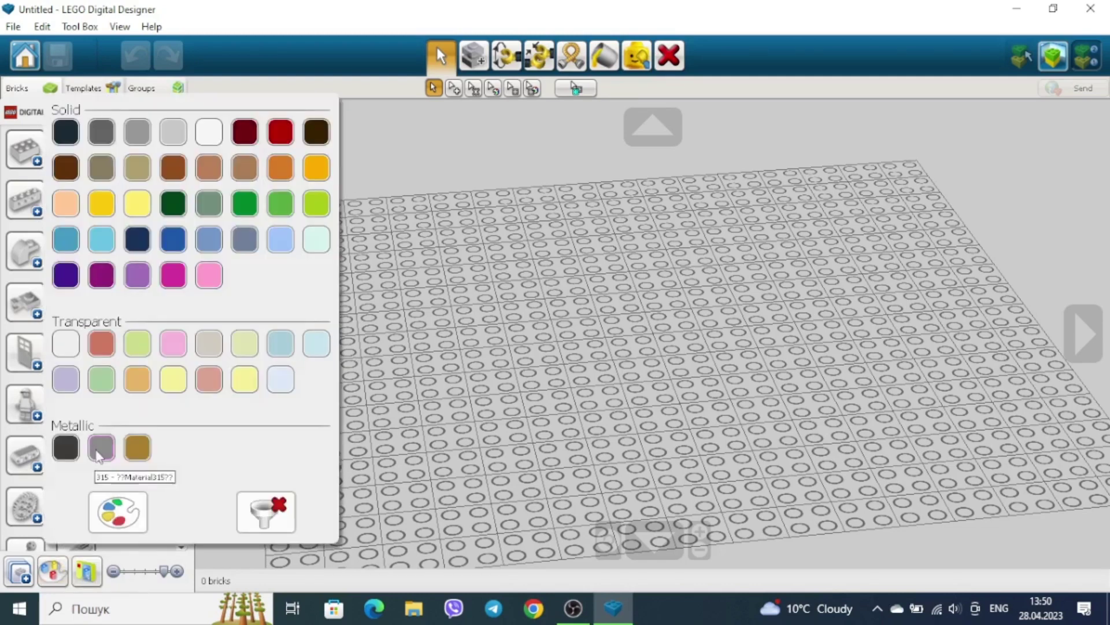
scroll(130, 418, "down", 3)
scroll(130, 418, "down", 2)
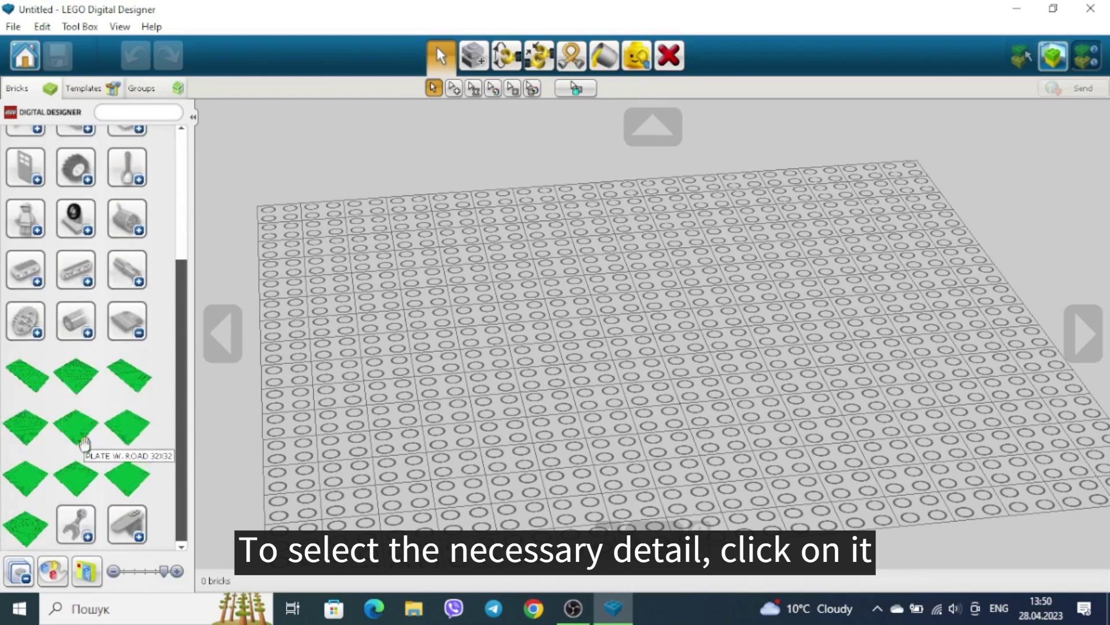
left_click(26, 523)
left_click(682, 298)
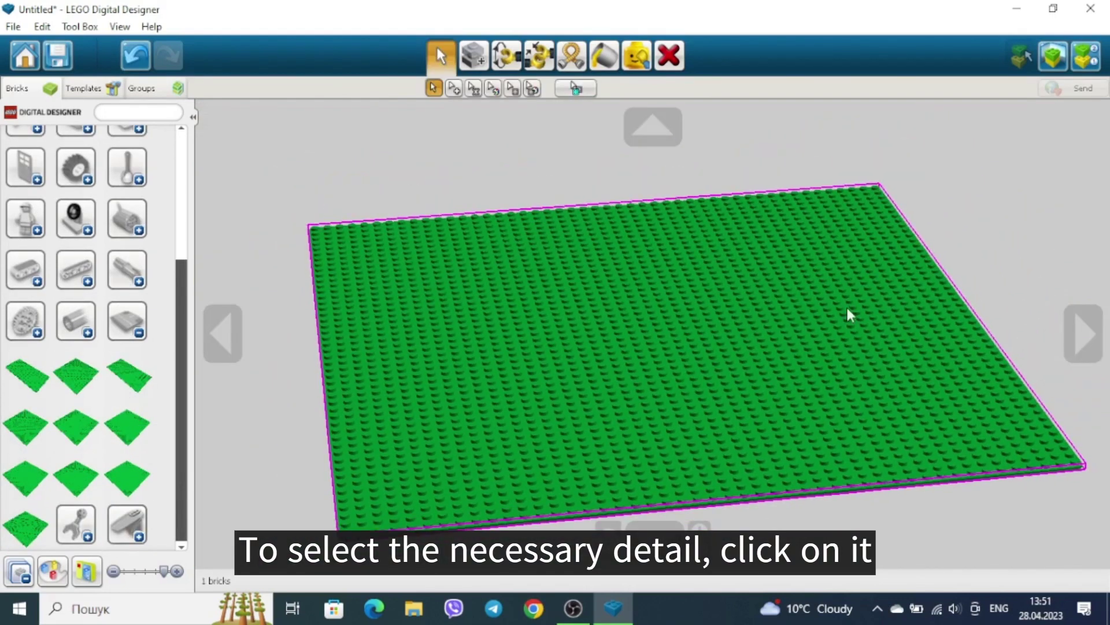
Filter the bricks by black and pick the FRAME 1X4X6 FOR DOOR part
mouse_move(52, 571)
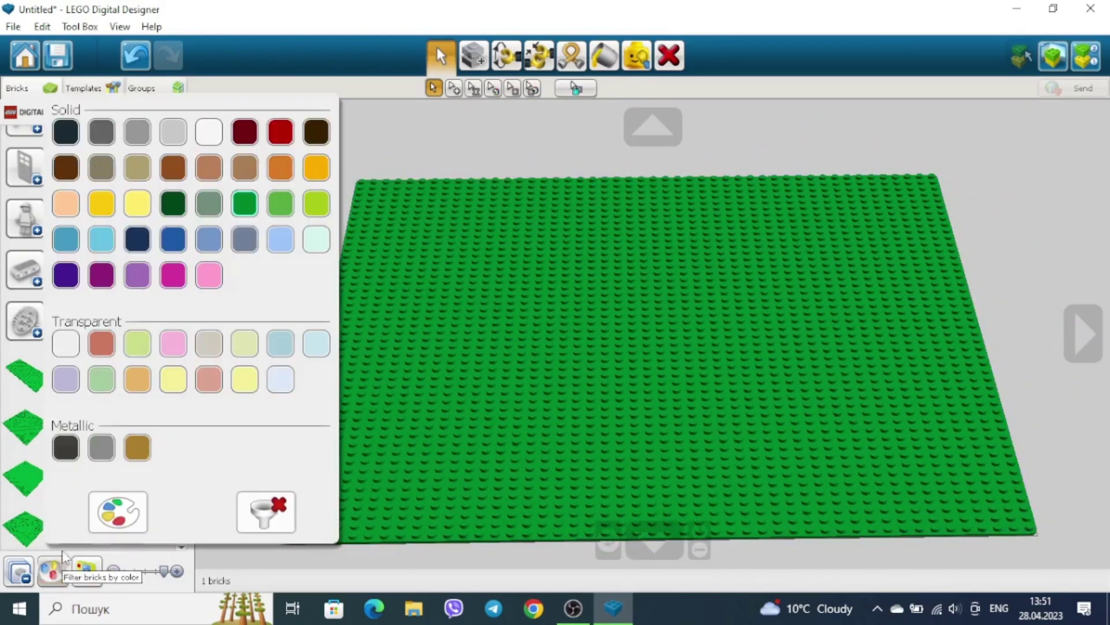
left_click(64, 207)
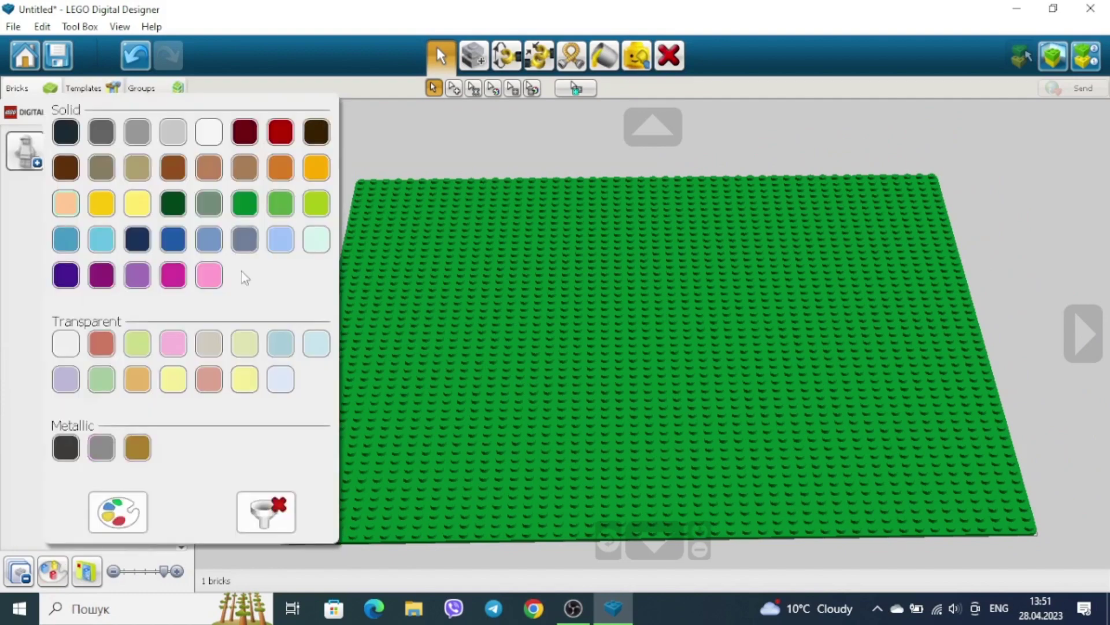
left_click(173, 133)
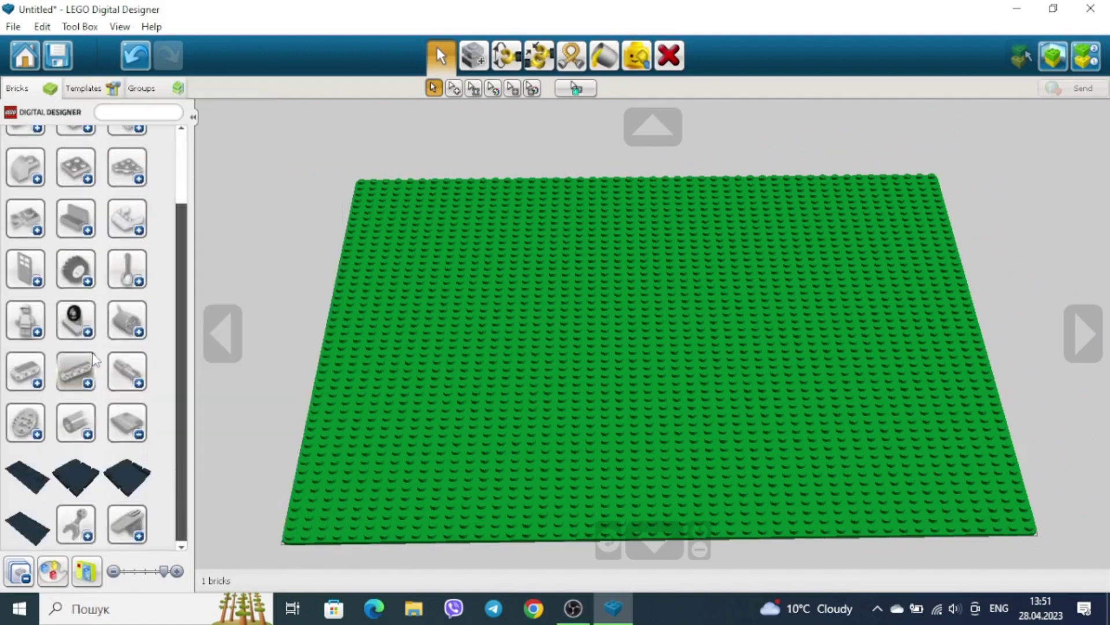
scroll(63, 347, "down", 10)
scroll(67, 405, "down", 1)
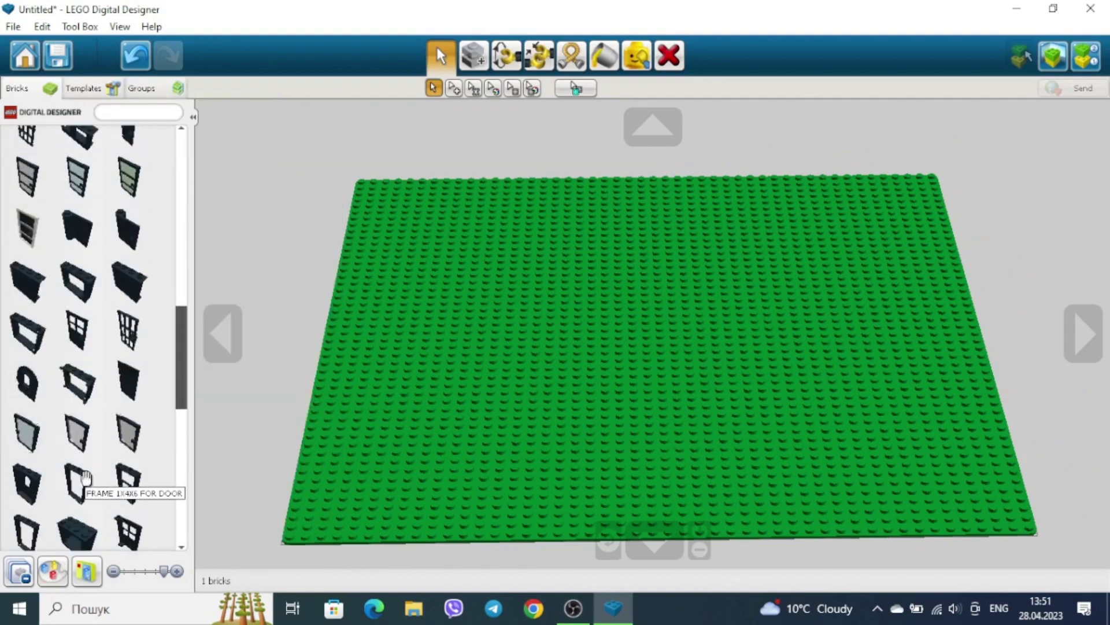
left_click(77, 481)
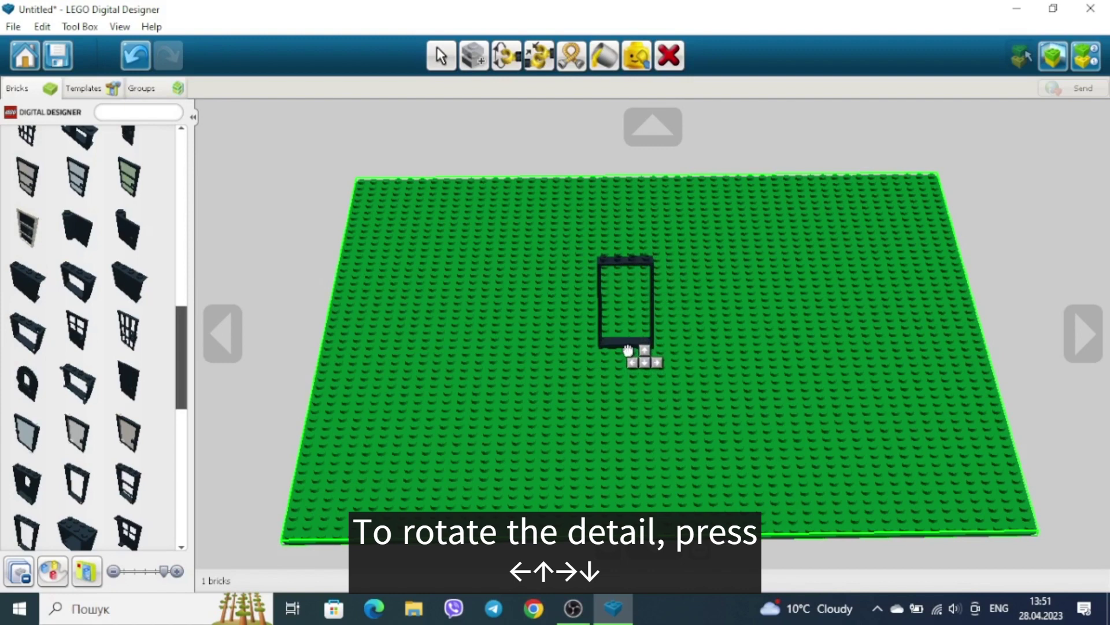
Rotate the door frame and stand it upright near the middle of the green baseplate
key("Right")
key("Right")
key("Down")
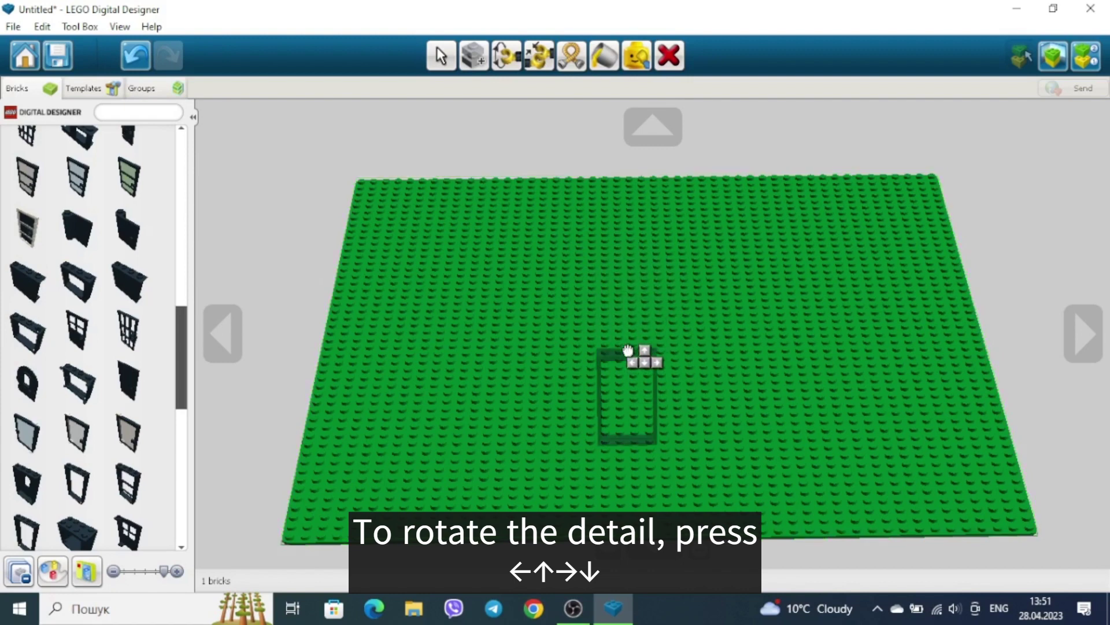
key("Up")
key("Right")
key("Right")
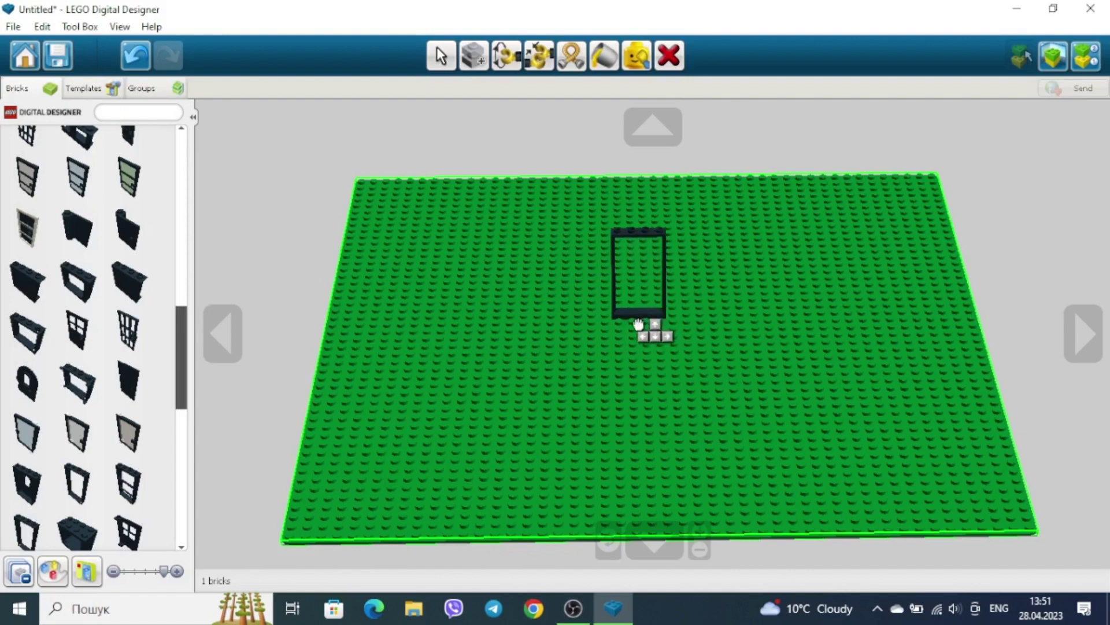
left_click(640, 369)
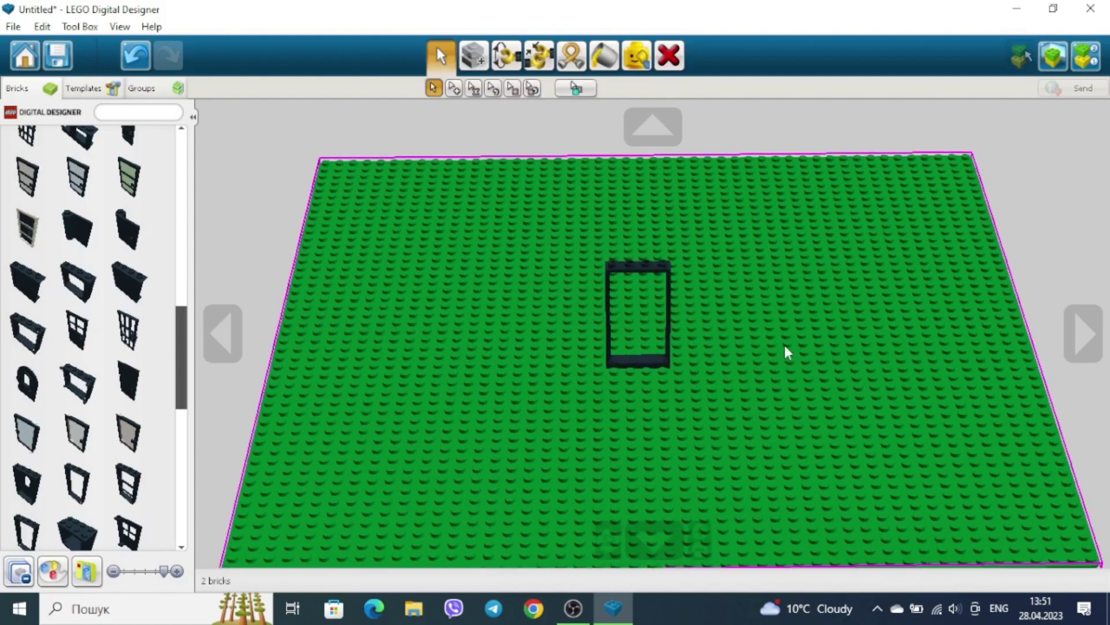
Filter the bricks by light yellow and place a 2x4 brick on the baseplate directly beside the door frame
scroll(785, 352, "up", 3)
left_click(53, 571)
left_click(137, 205)
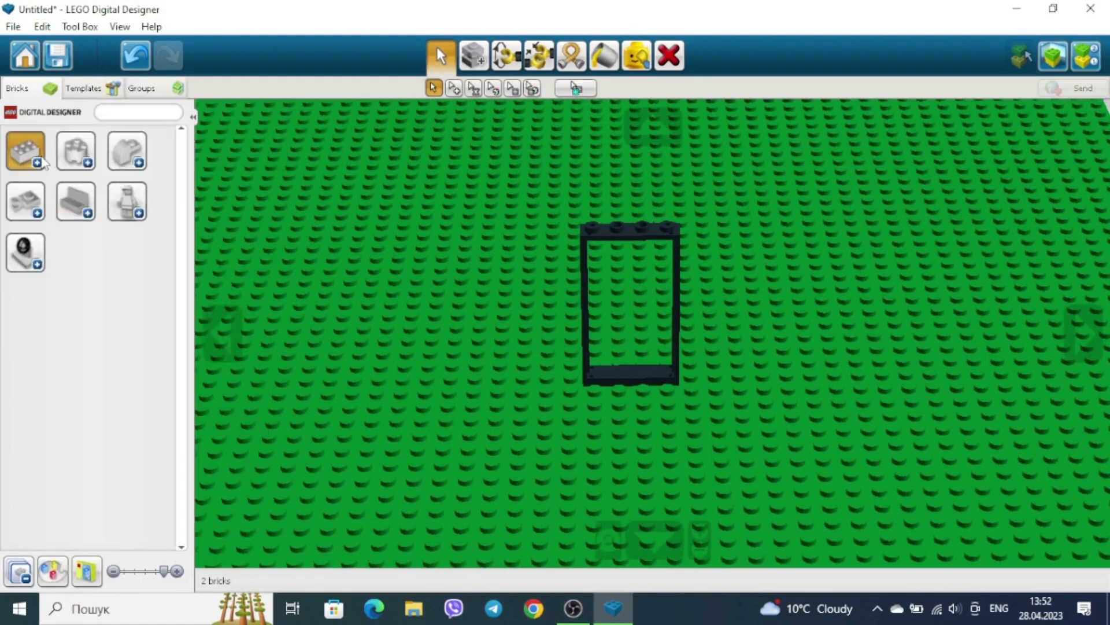
left_click(28, 153)
left_click(78, 155)
left_click(534, 374)
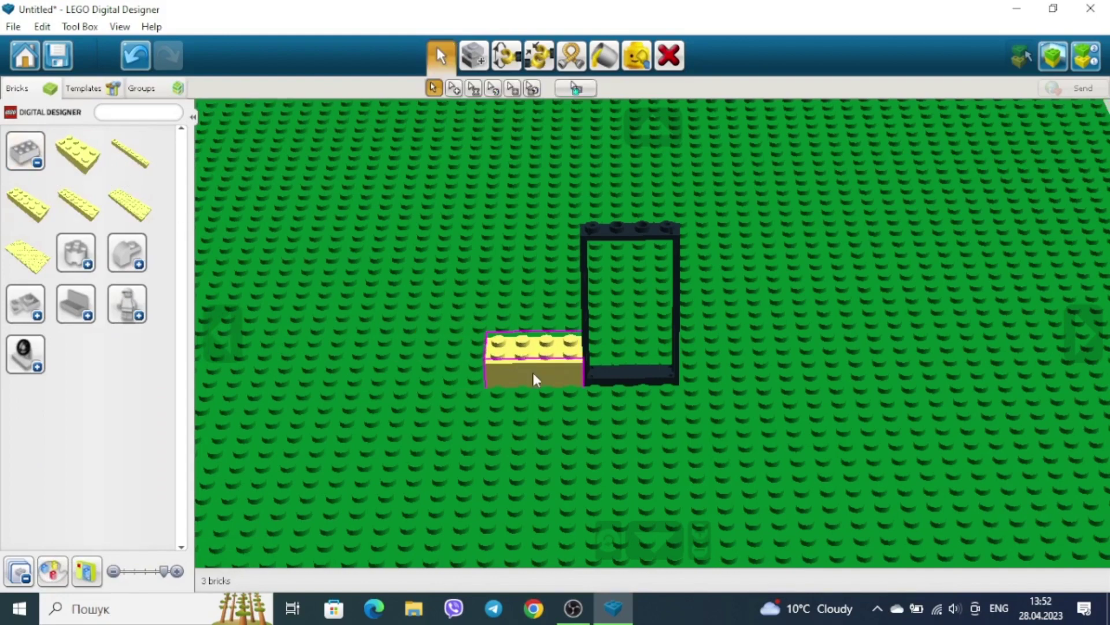
Clone the light yellow 2x4 brick to the other side of the door frame and along the first side wall
key("c")
left_click(556, 377)
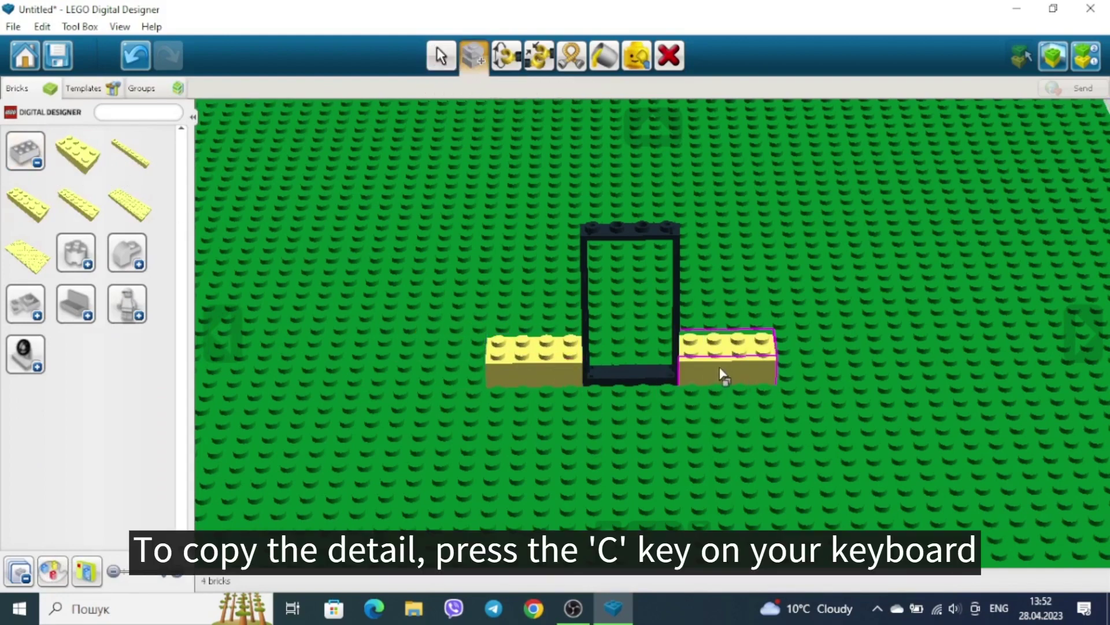
left_click(723, 374)
left_click(804, 370)
right_click_drag(885, 369, 635, 384)
left_click(632, 399)
left_click(703, 434)
left_click(706, 420)
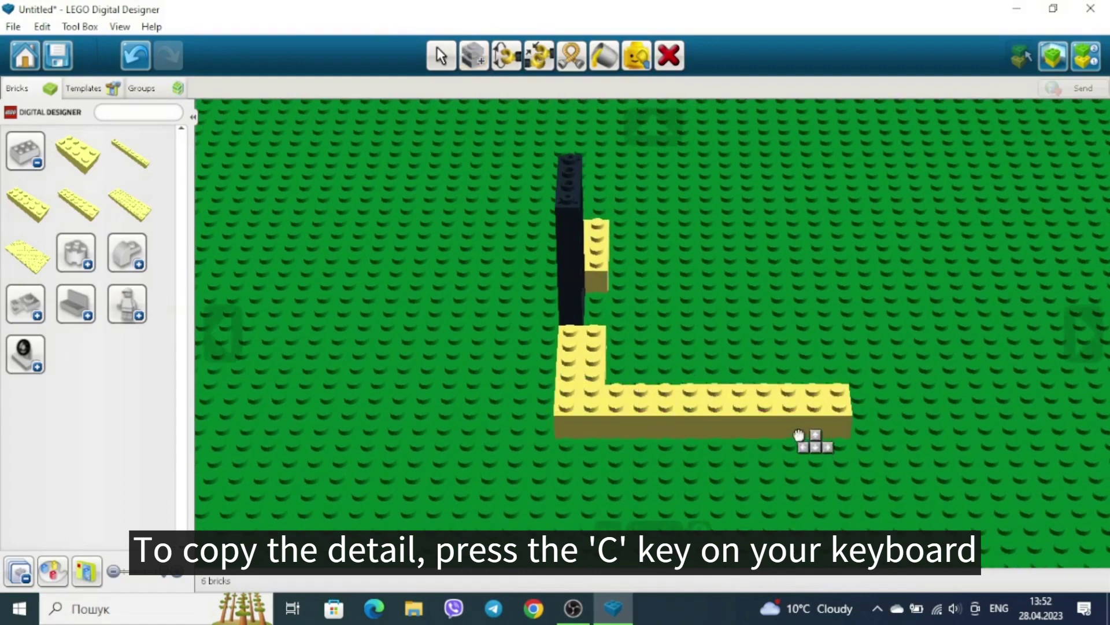
left_click(797, 435)
Build the back wall's first row from rotated copies of the light yellow 2x4 brick
right_click_drag(809, 428, 555, 428)
left_click(498, 431)
key("Right")
left_click(578, 451)
key("c")
left_click(686, 456)
left_click(789, 458)
left_click(846, 457)
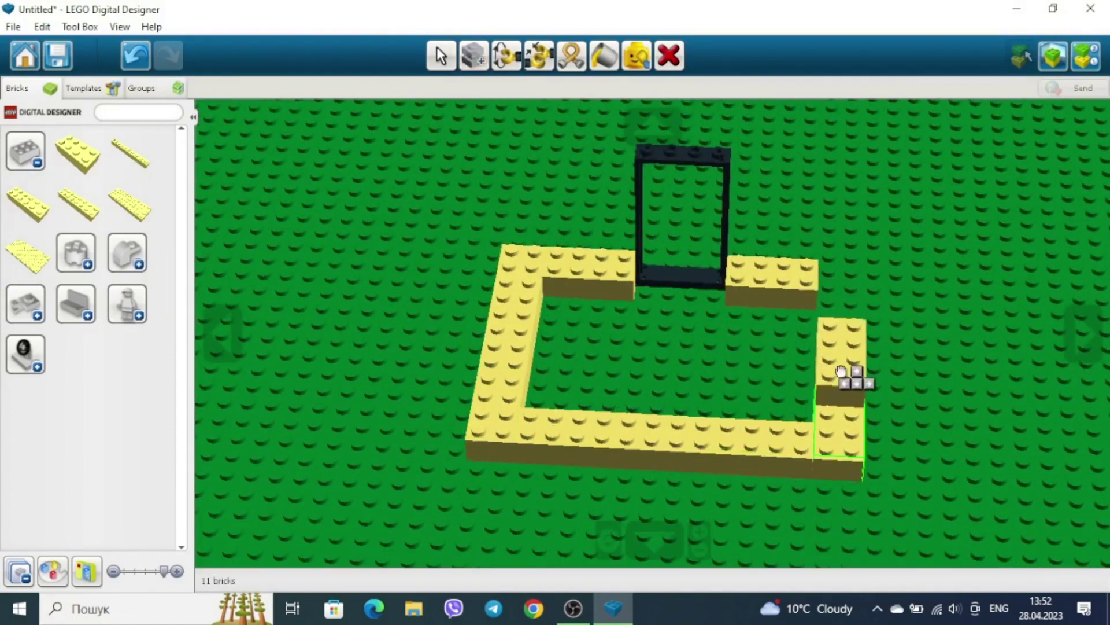
Place more copies of the 2x4 brick for the remaining side wall, up to the front brick
right_click_drag(845, 374, 688, 393)
left_click(685, 477)
left_click(809, 455)
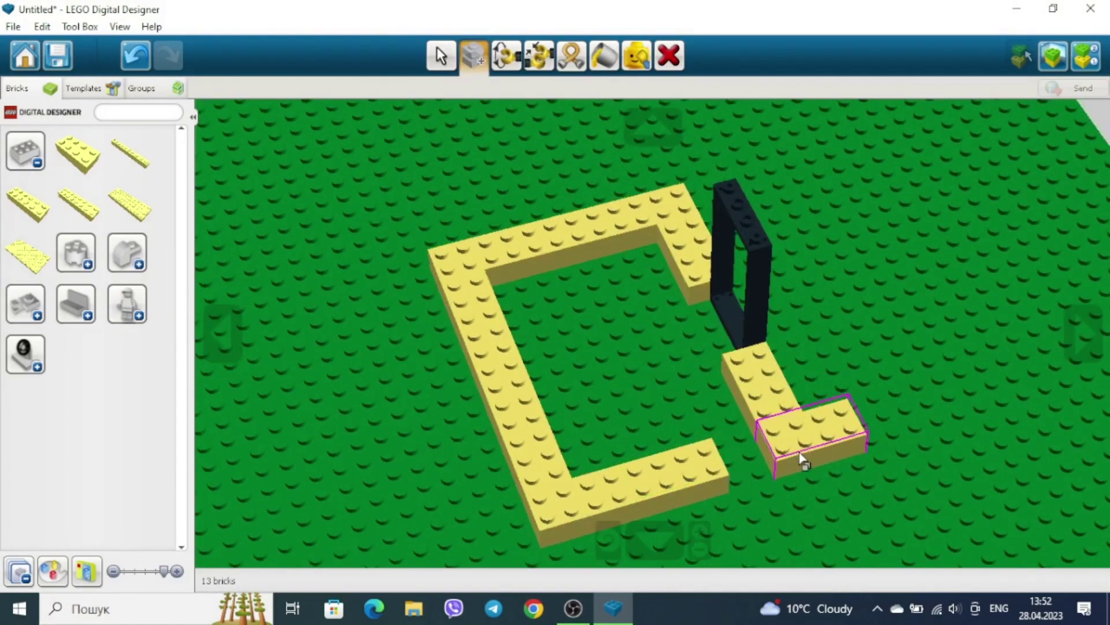
Move the misplaced 2x4 brick at the front corner so that it closes the gap in the side wall
scroll(850, 462, "up", 5)
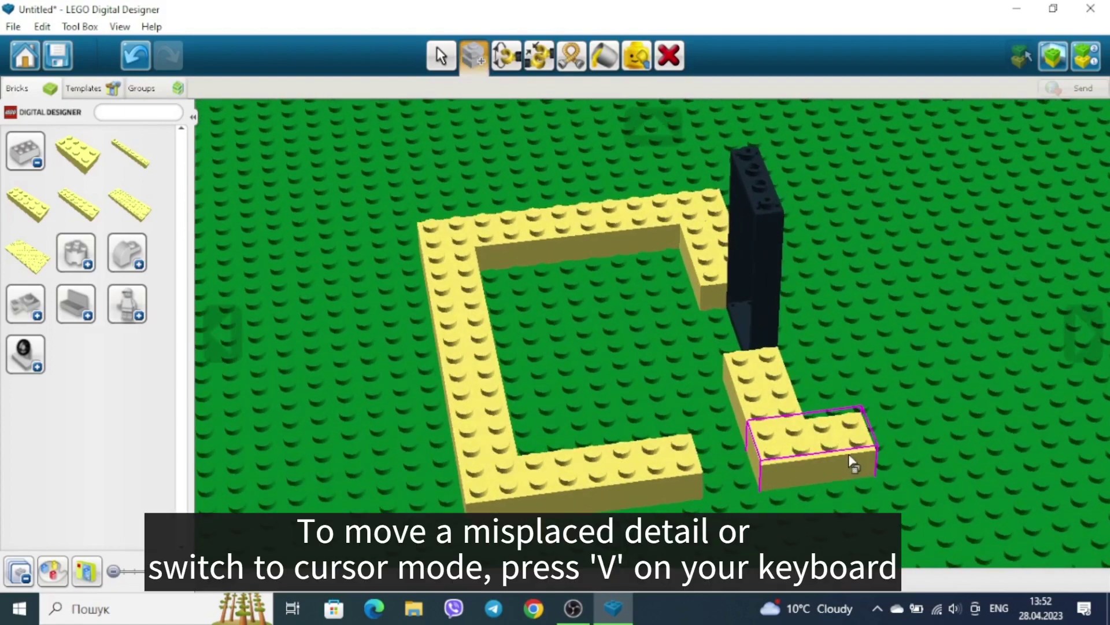
key("v")
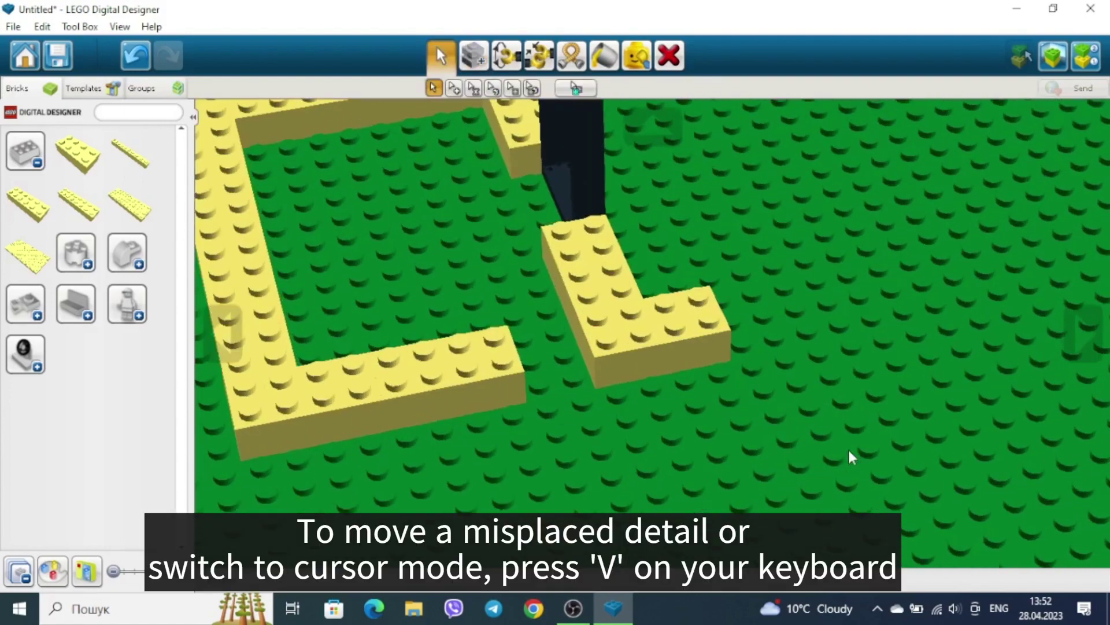
mouse_move(674, 342)
left_mouse_down()
mouse_move(717, 347)
mouse_move(608, 350)
left_mouse_up()
mouse_move(765, 364)
right_mouse_down()
mouse_move(662, 268)
mouse_move(608, 309)
right_mouse_up()
scroll(766, 330, "down", 1)
Clone the front-wall brick beside the door frame and stack the copy on top of it
key("c")
left_click(677, 326)
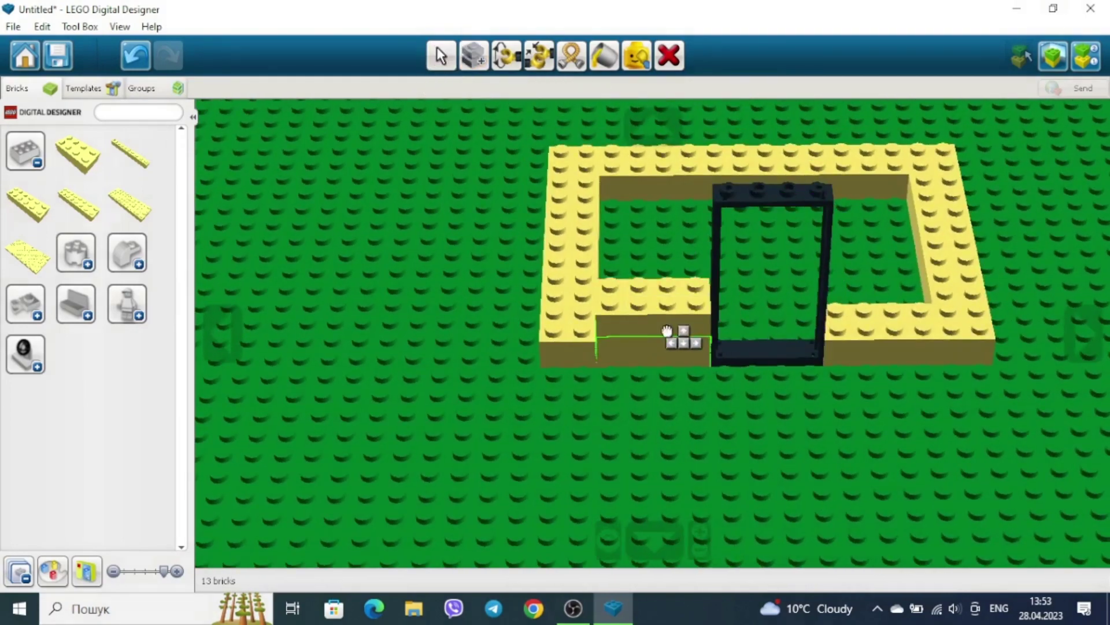
left_click(667, 330)
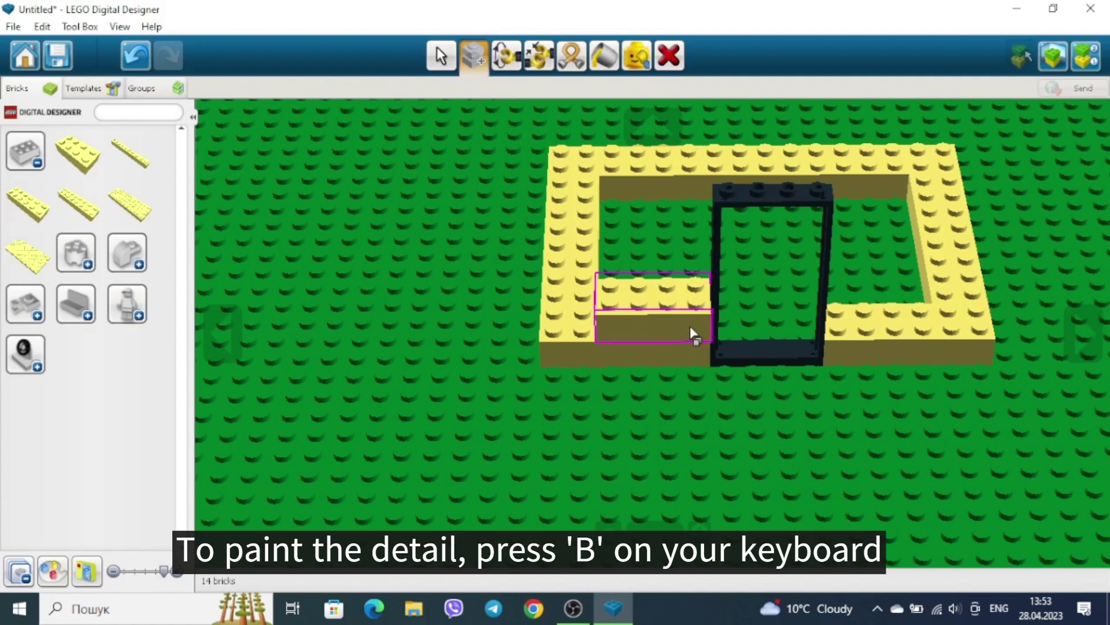
Paint the upper 2x4 brick beside the door frame orange-brown with the Paint tool
key("b")
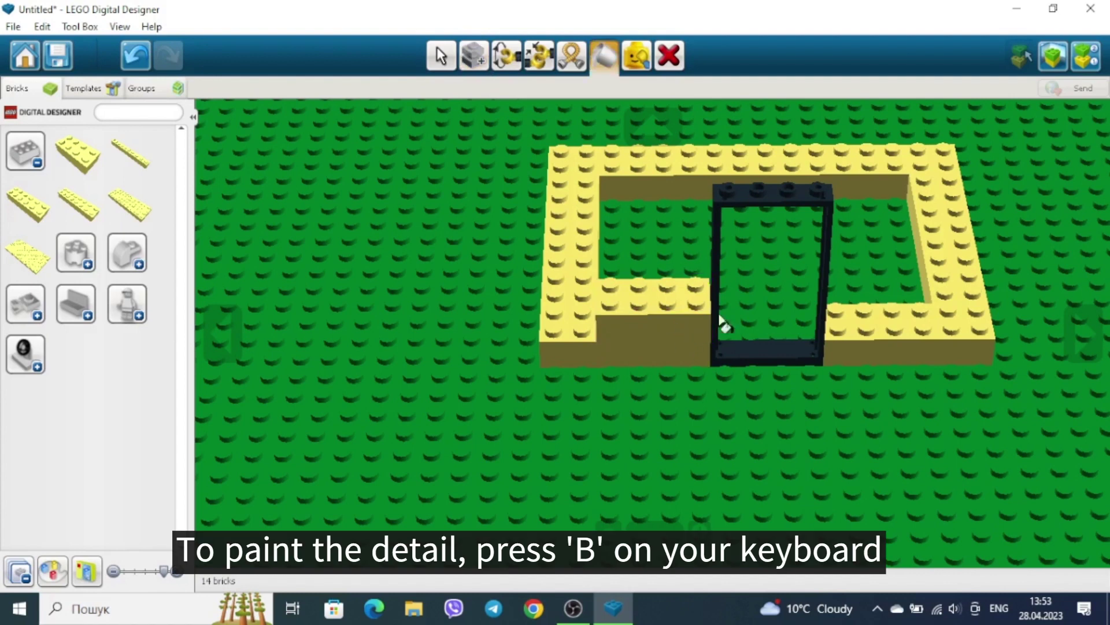
key("b")
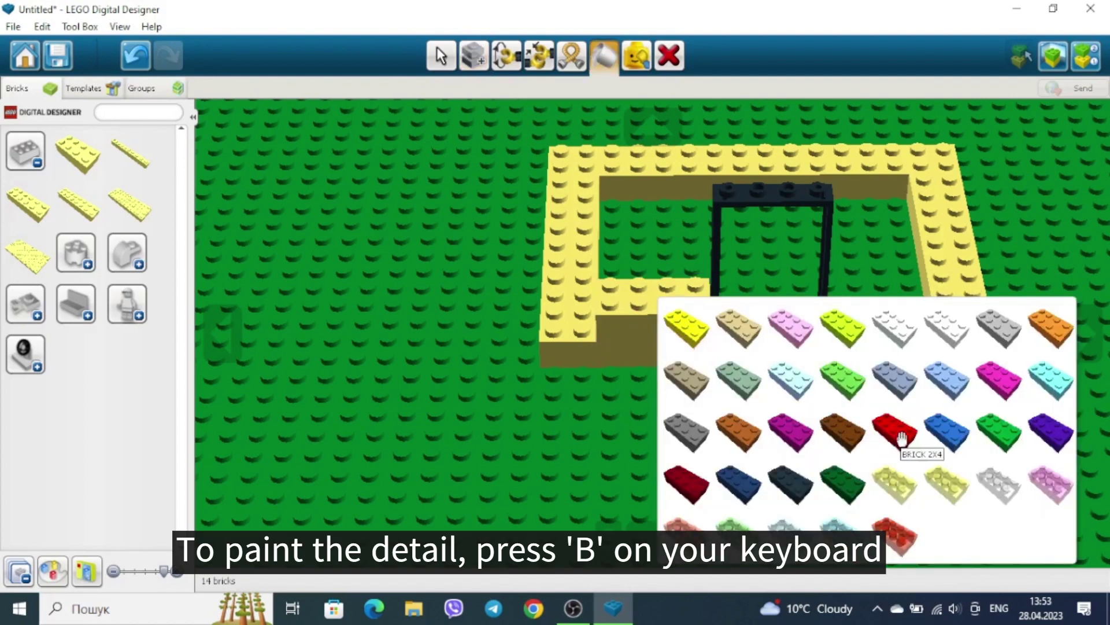
left_click(659, 328)
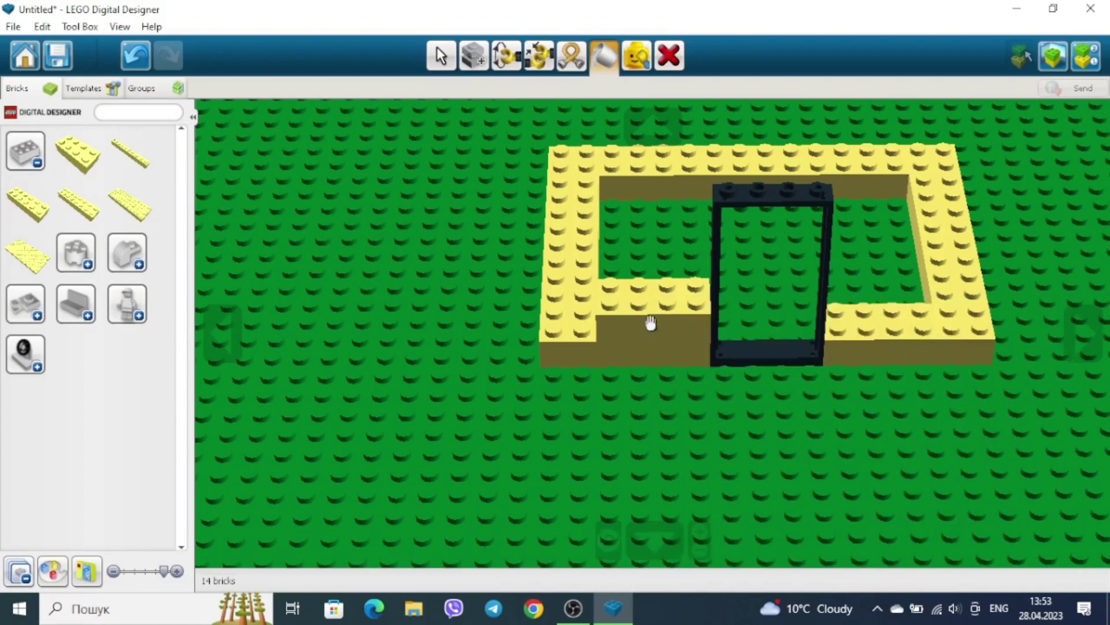
key("b")
left_click(727, 435)
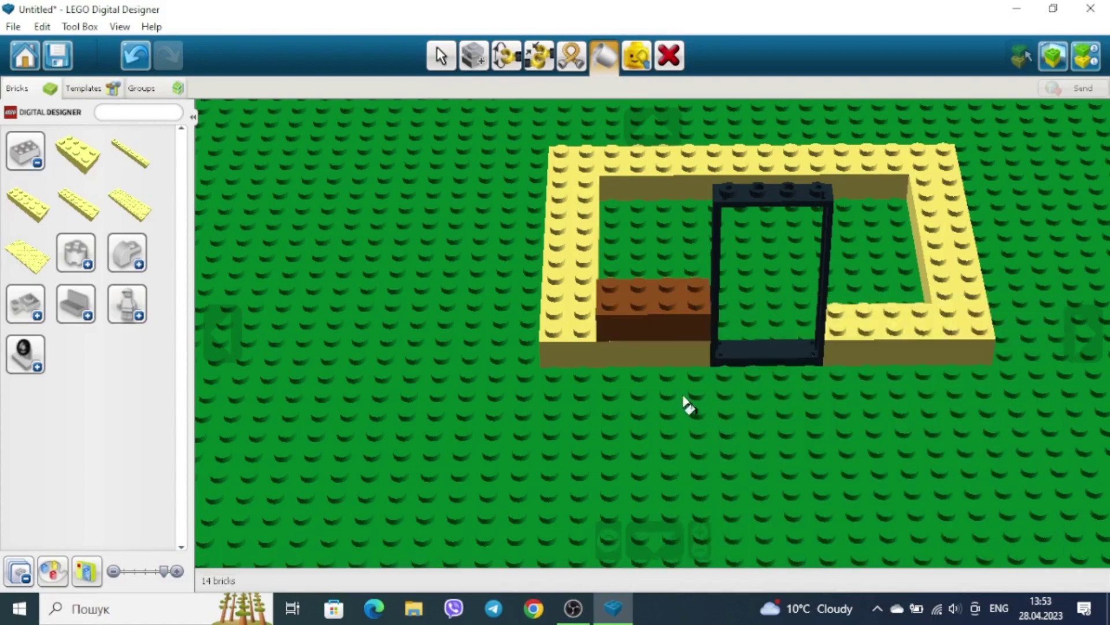
right_click_drag(685, 403, 747, 374)
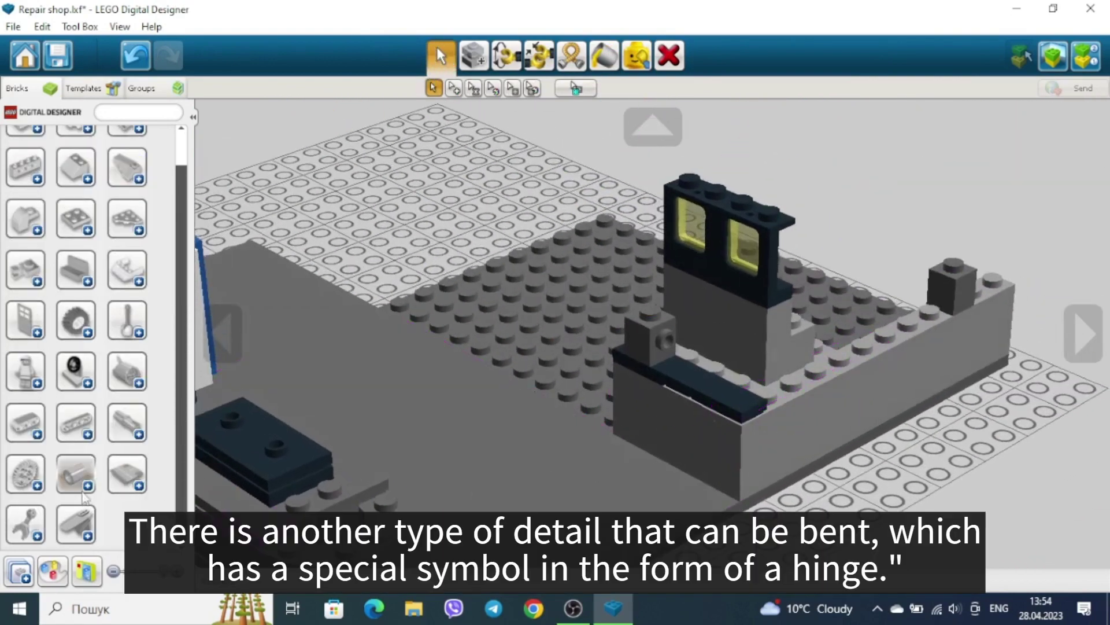
Attach a yellow flexible part from the brick palette to the small grey brick at the repair shop wall's corner
left_click(76, 474)
scroll(87, 462, "down", 5)
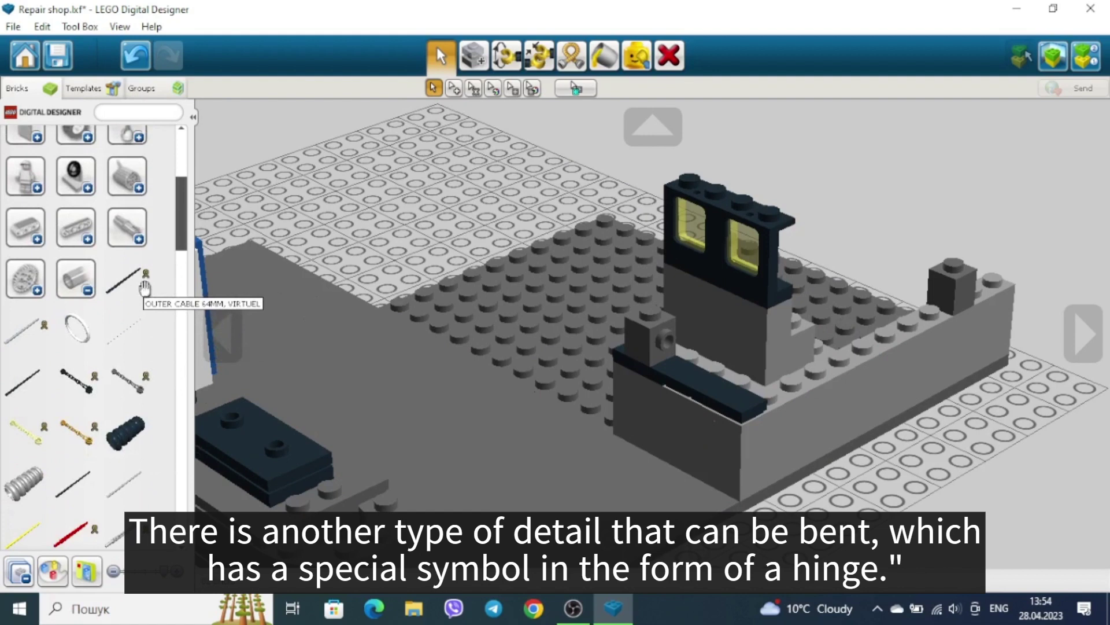
scroll(169, 322, "down", 5)
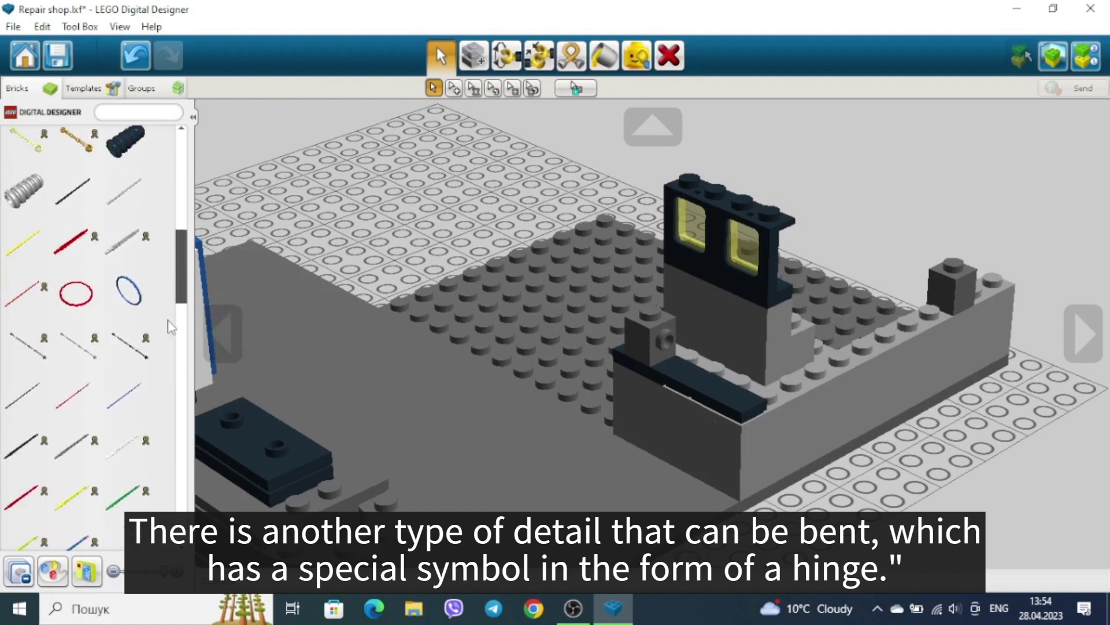
scroll(168, 322, "down", 2)
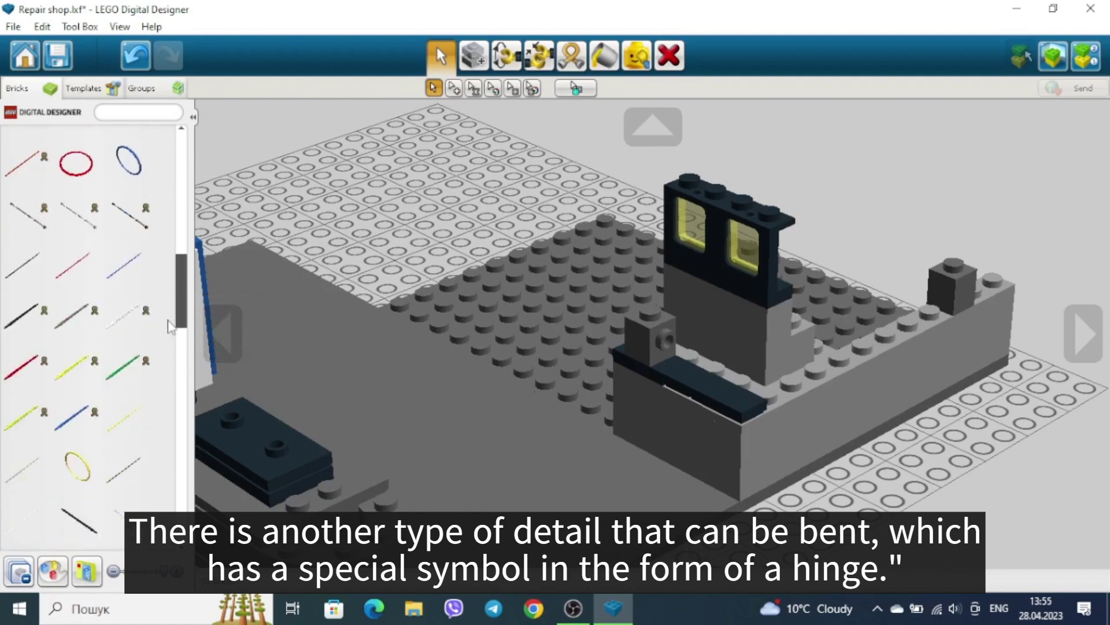
left_click(90, 369)
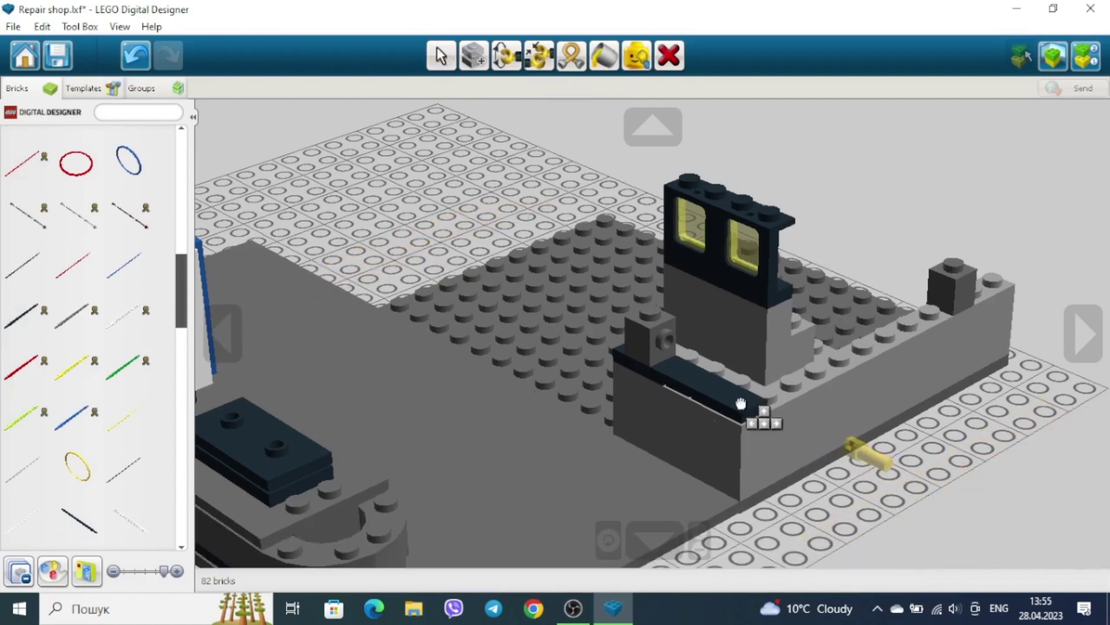
right_click_drag(760, 431, 798, 421)
left_click(706, 373)
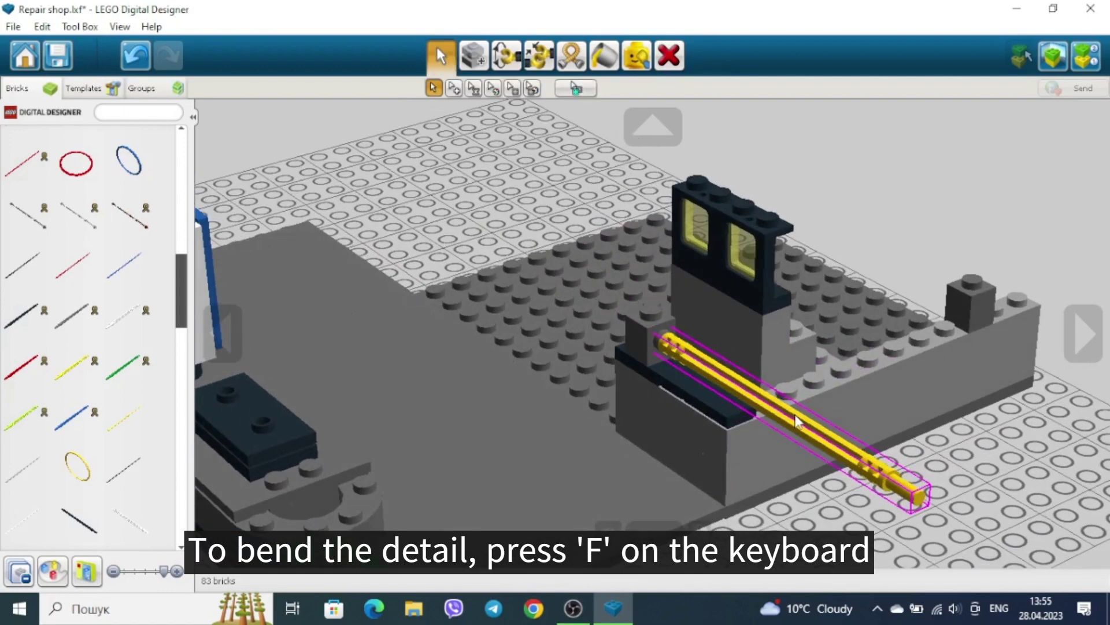
Bend the yellow flexible part along the wall toward the dark grey brick at its other end
key("f")
left_click(855, 460)
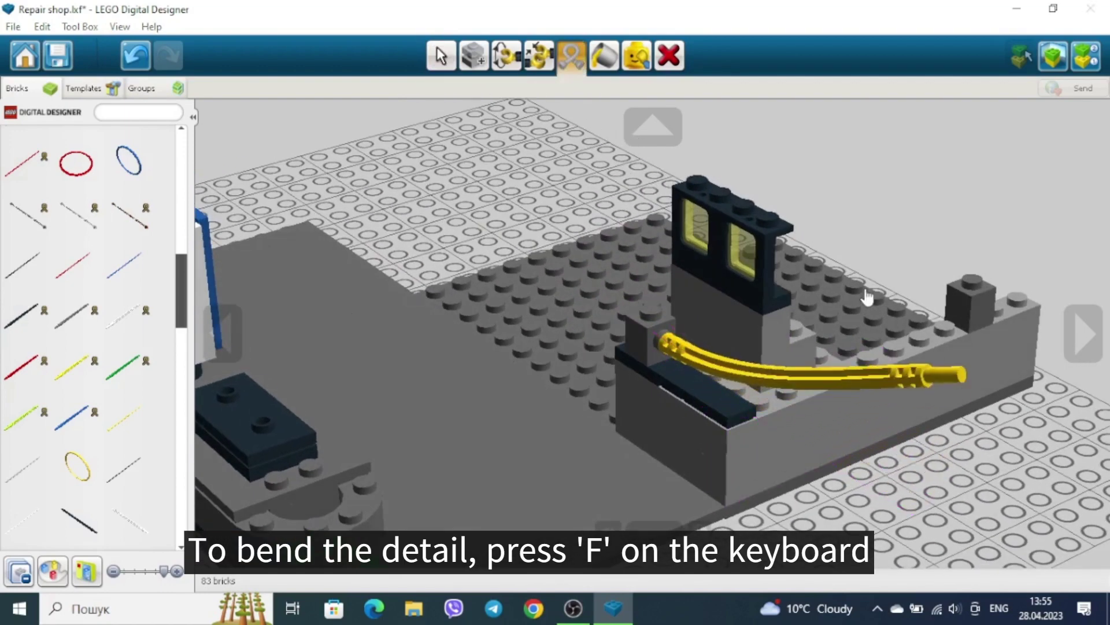
right_click_drag(902, 378, 916, 397)
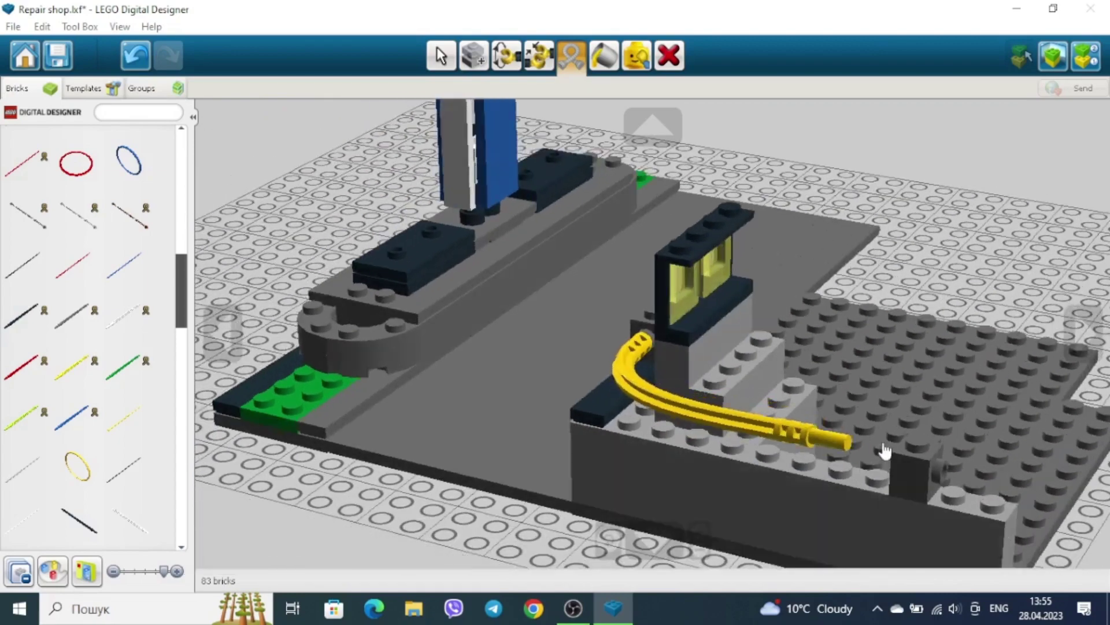
right_click_drag(1009, 471, 600, 445)
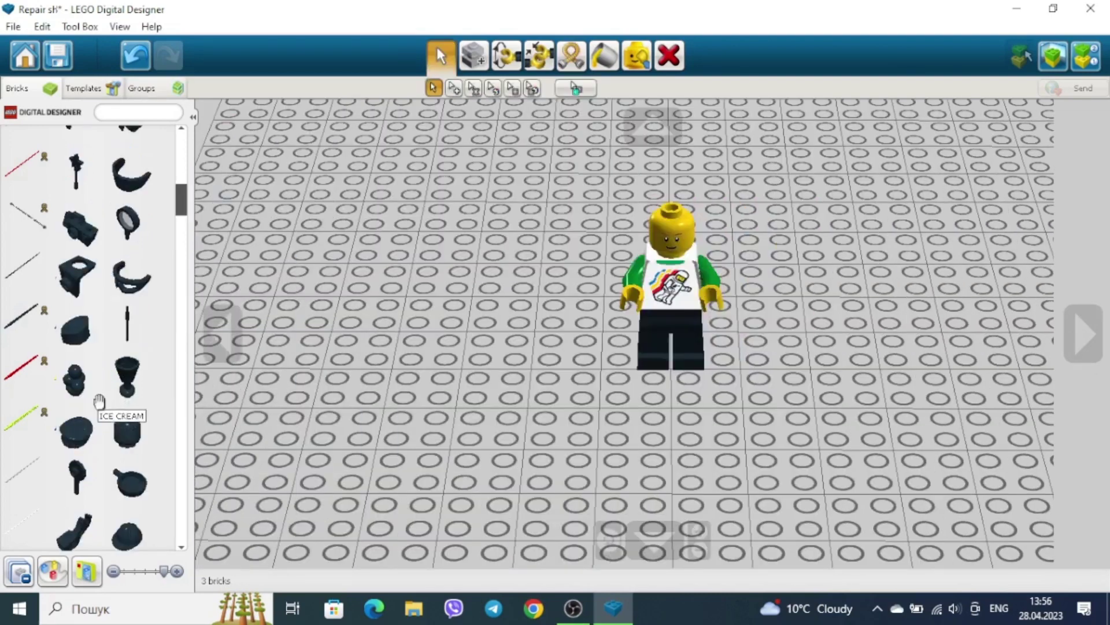
Put a black hair piece from the minifigure accessories on the minifigure's head
scroll(95, 413, "down", 5)
scroll(95, 414, "down", 1)
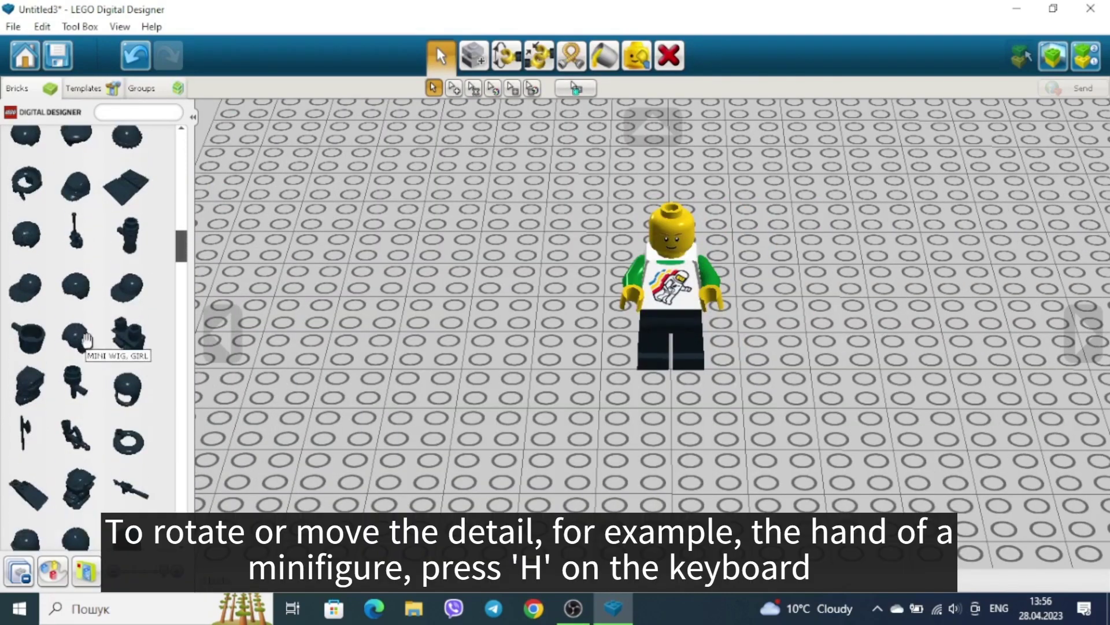
left_click(77, 301)
left_click(689, 246)
right_click_drag(848, 365, 792, 309)
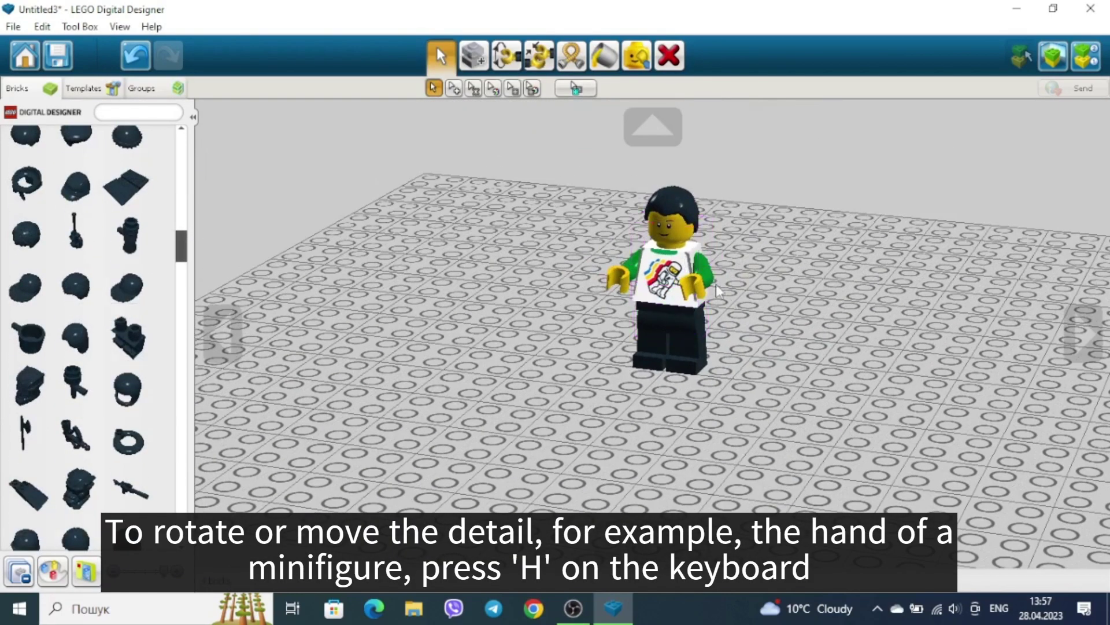
scroll(716, 290, "up", 3)
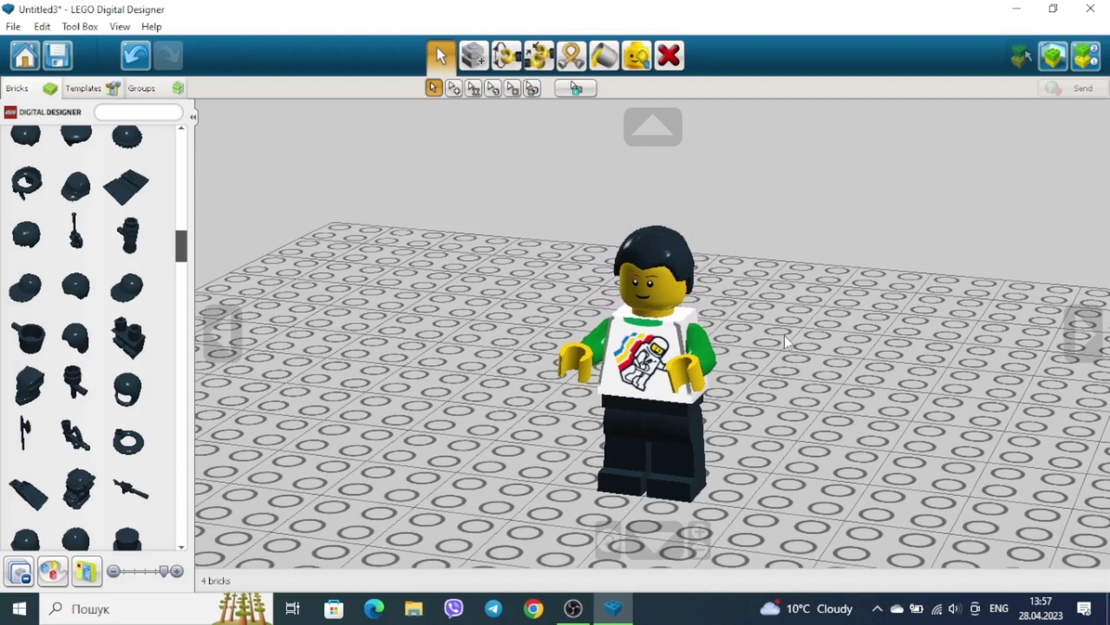
Pose the minifigure's arms, head and one leg with the Hinge tool
key("h")
left_click(709, 363)
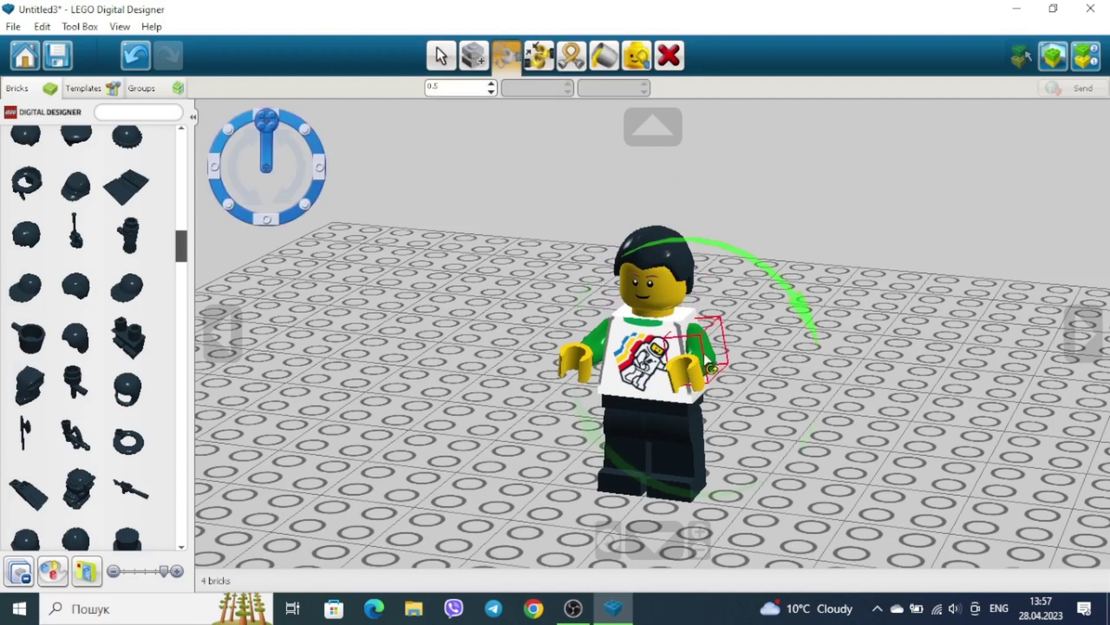
left_click_drag(268, 212, 167, 225)
left_click_drag(585, 347, 596, 324)
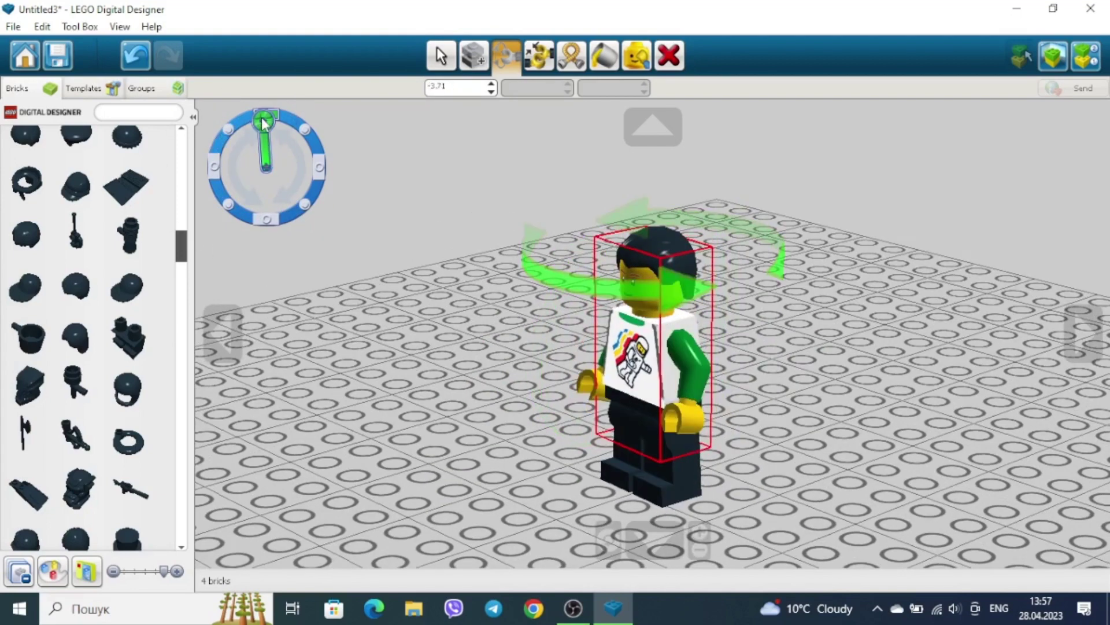
left_click(643, 267)
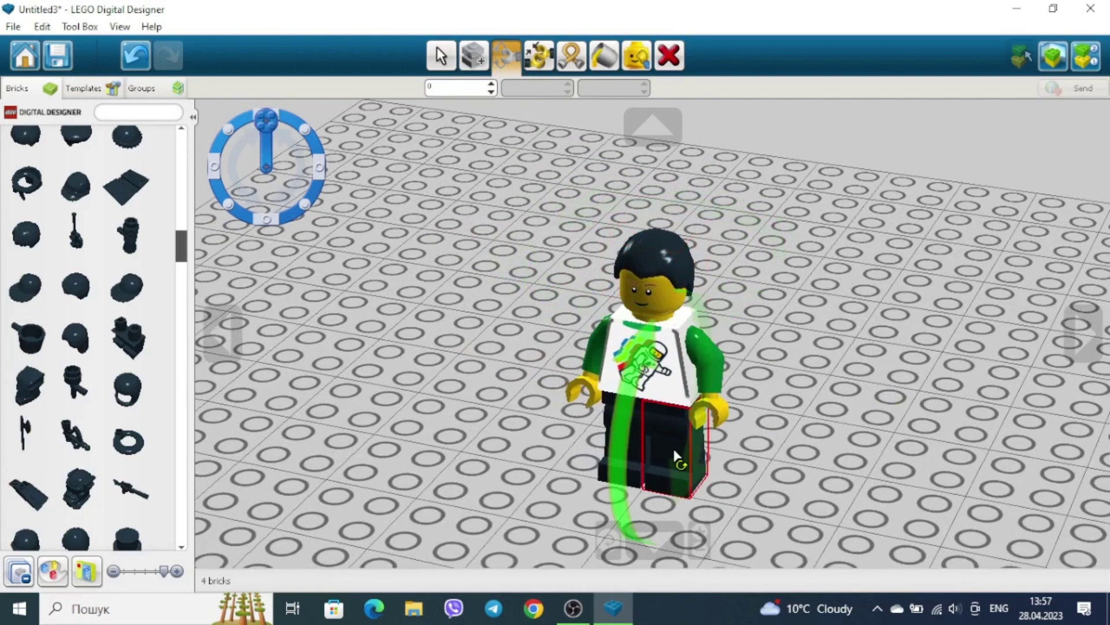
left_click_drag(682, 458, 732, 306)
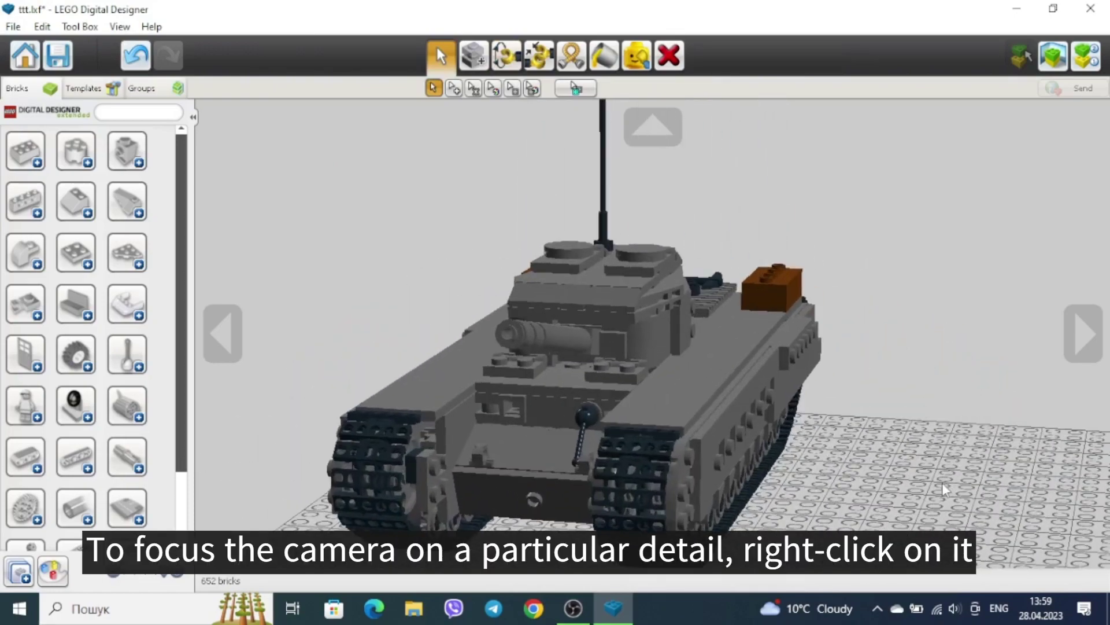
Focus the camera on the black lever on the tank's front hull and rotate it upward to point forward
right_click_drag(942, 482, 866, 458)
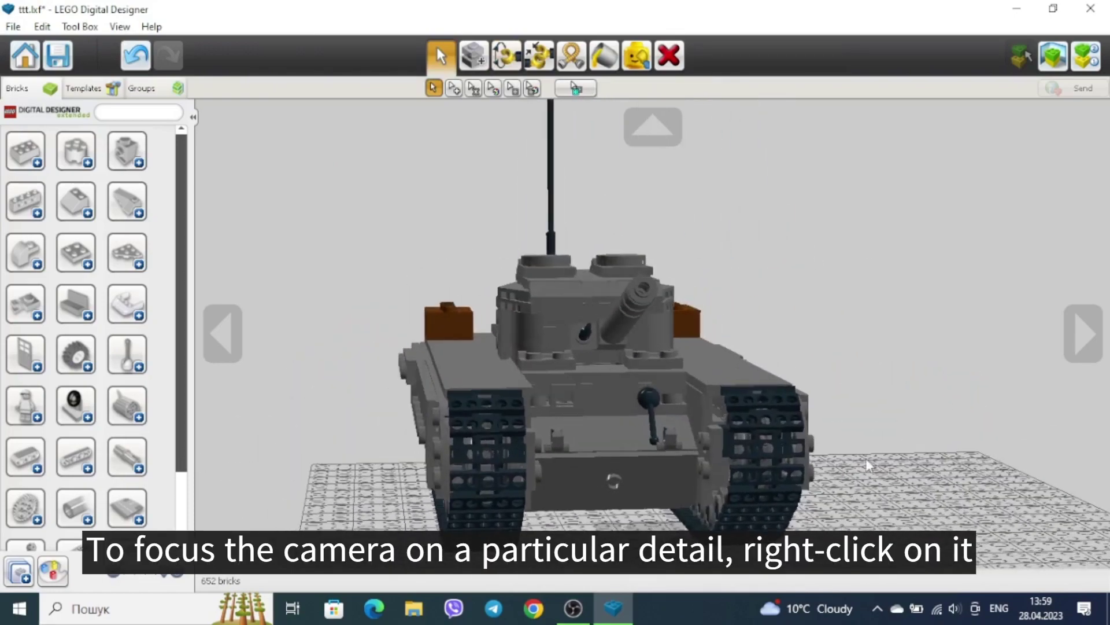
right_click(654, 400)
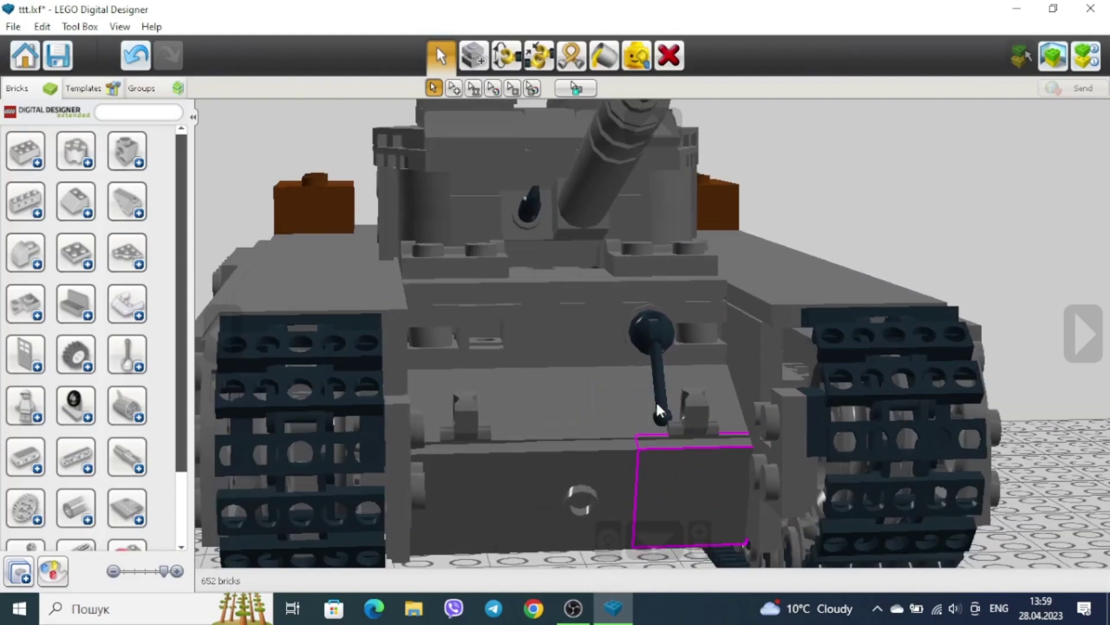
key("h")
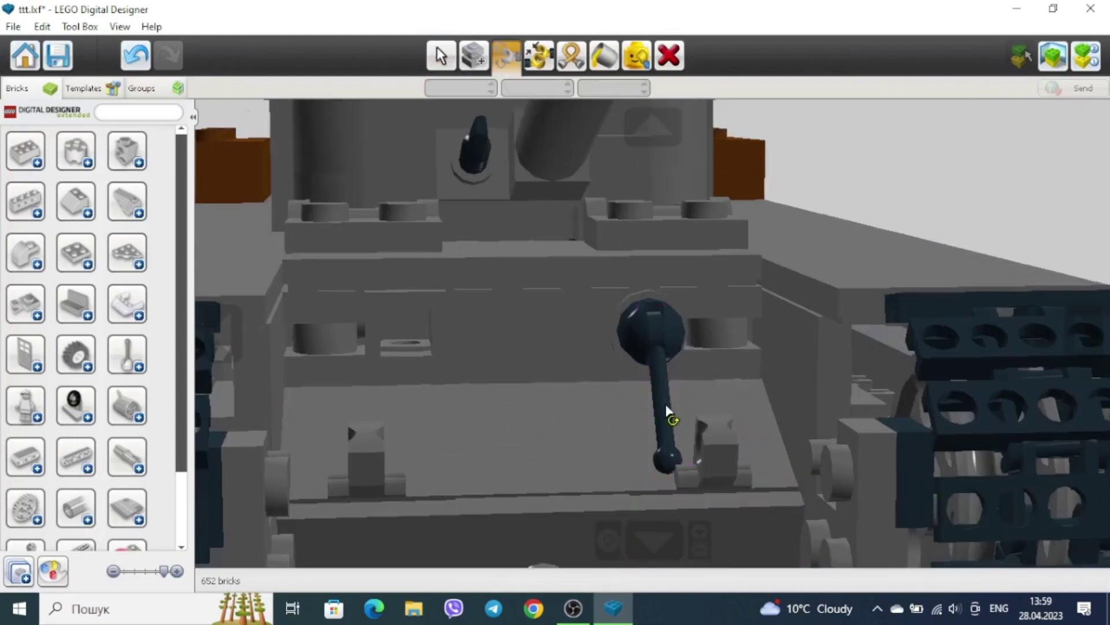
left_click(665, 405)
left_click_drag(665, 260, 678, 462)
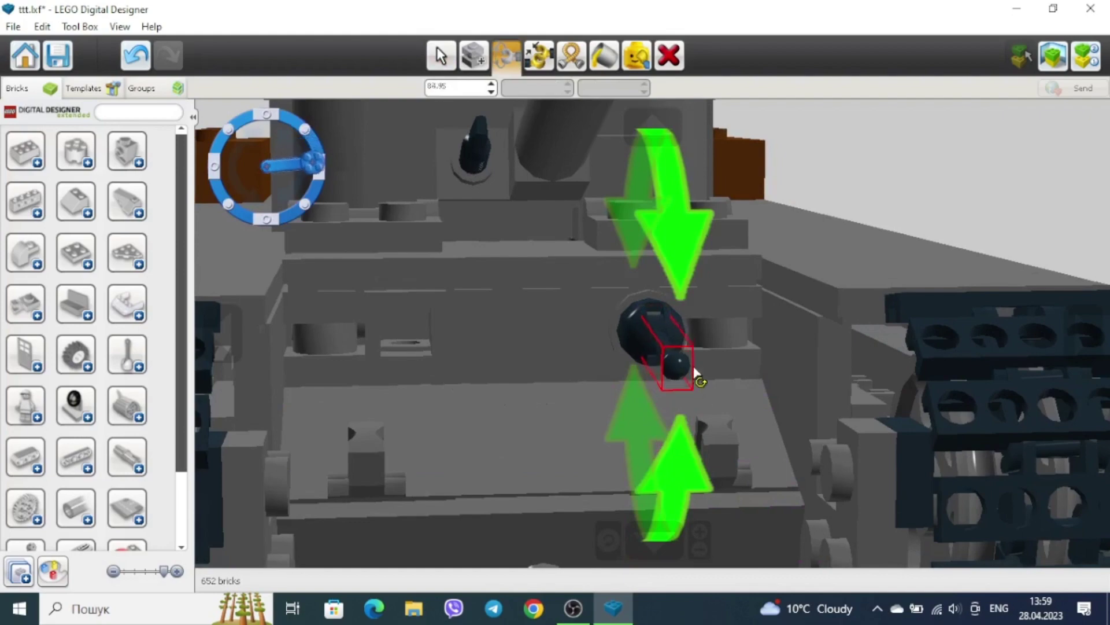
left_click_drag(700, 370, 697, 298)
left_click(952, 172)
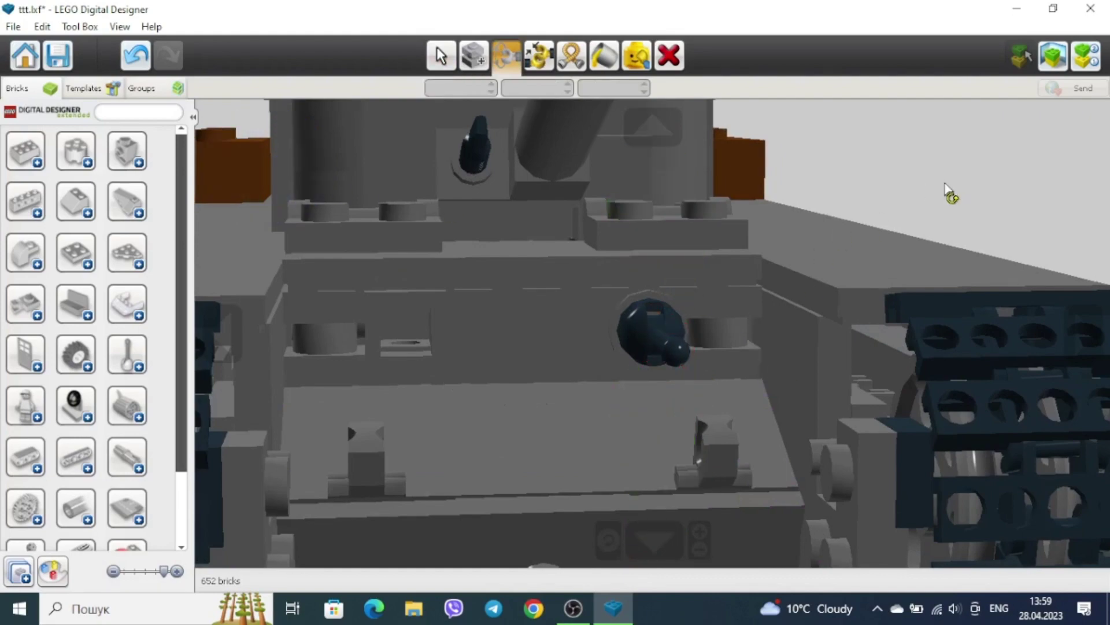
key("Escape")
Hide the tank's antenna with the Hide tool and restore it to view
scroll(945, 183, "down", 7)
right_click_drag(963, 214, 830, 393)
key("l")
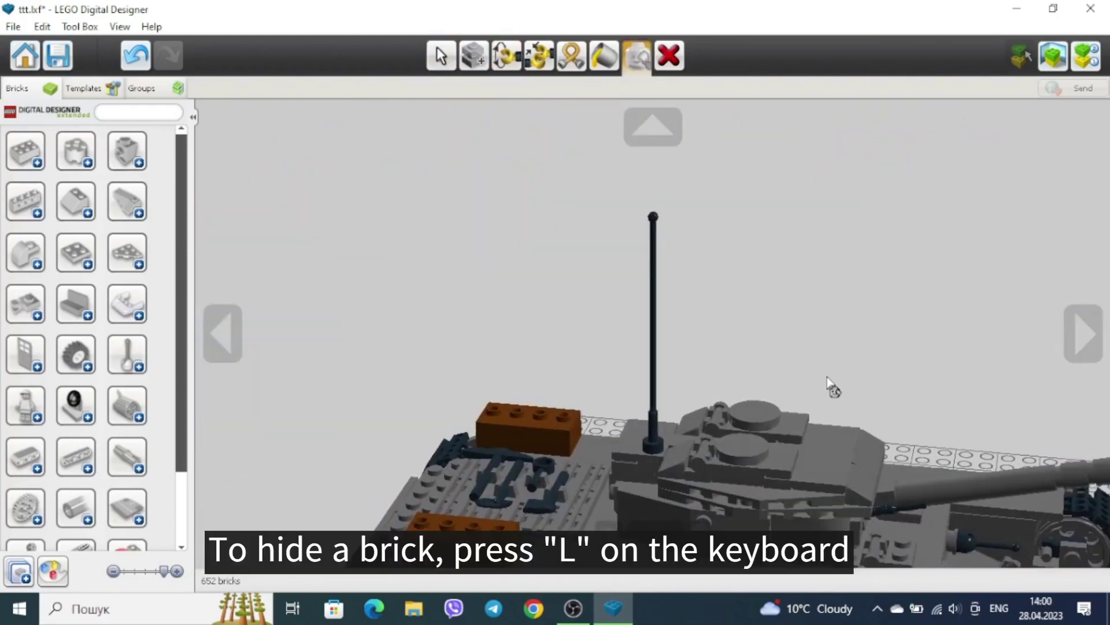
left_click(652, 370)
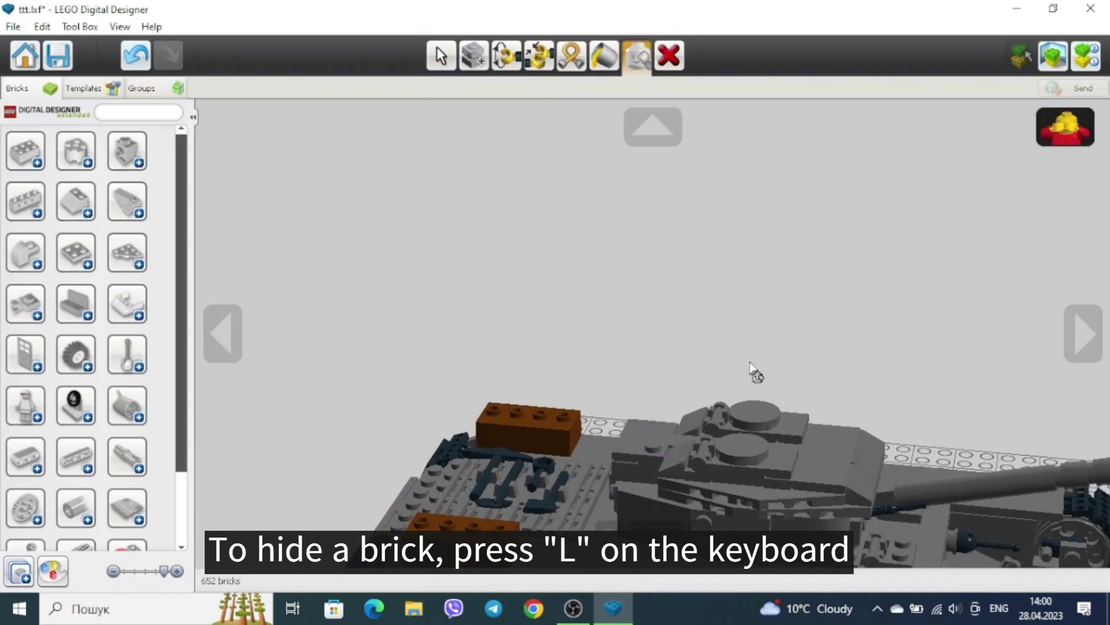
left_click(1059, 142)
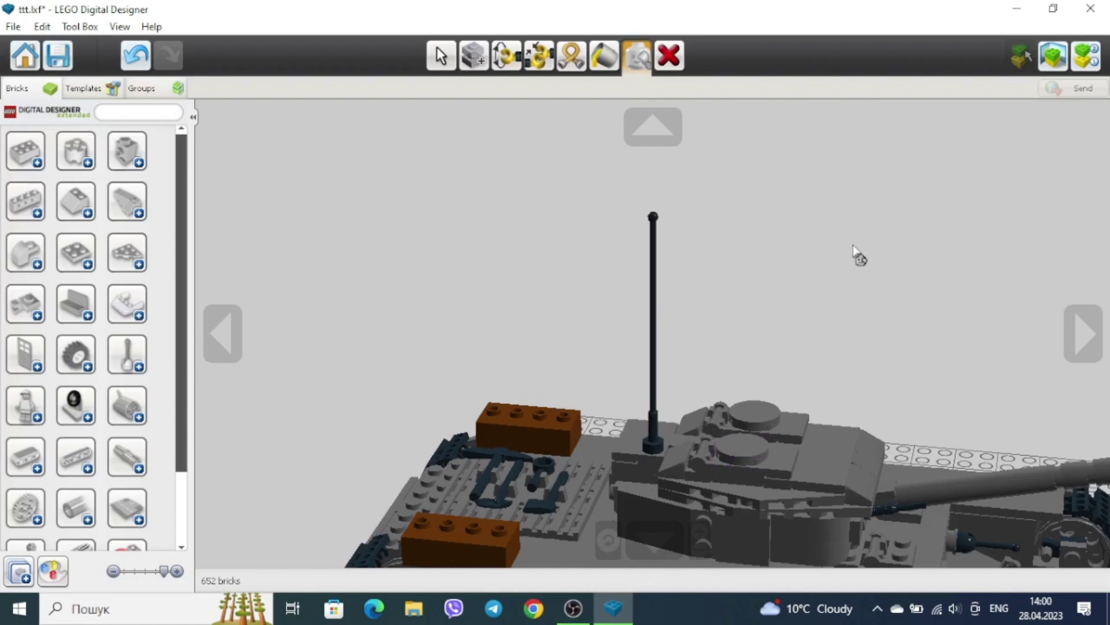
Repeat hiding and restoring the antenna, and hide the far round plate on the turret roof
left_click(654, 312)
left_click(1059, 142)
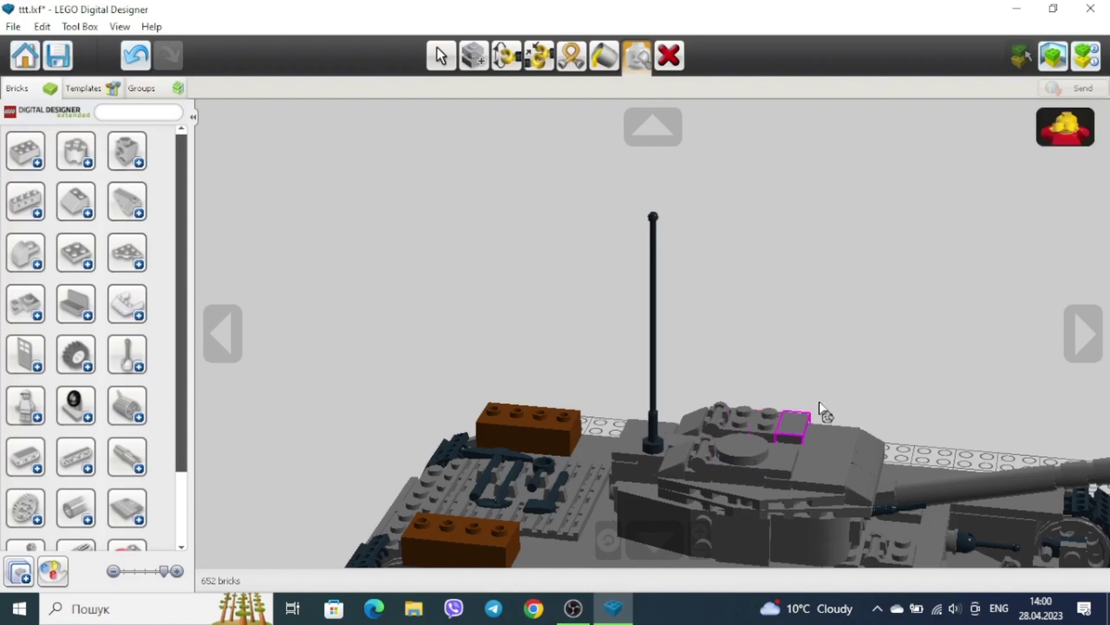
scroll(853, 298, "down", 1)
mouse_move(853, 297)
right_mouse_down()
mouse_move(832, 275)
mouse_move(847, 307)
right_mouse_up()
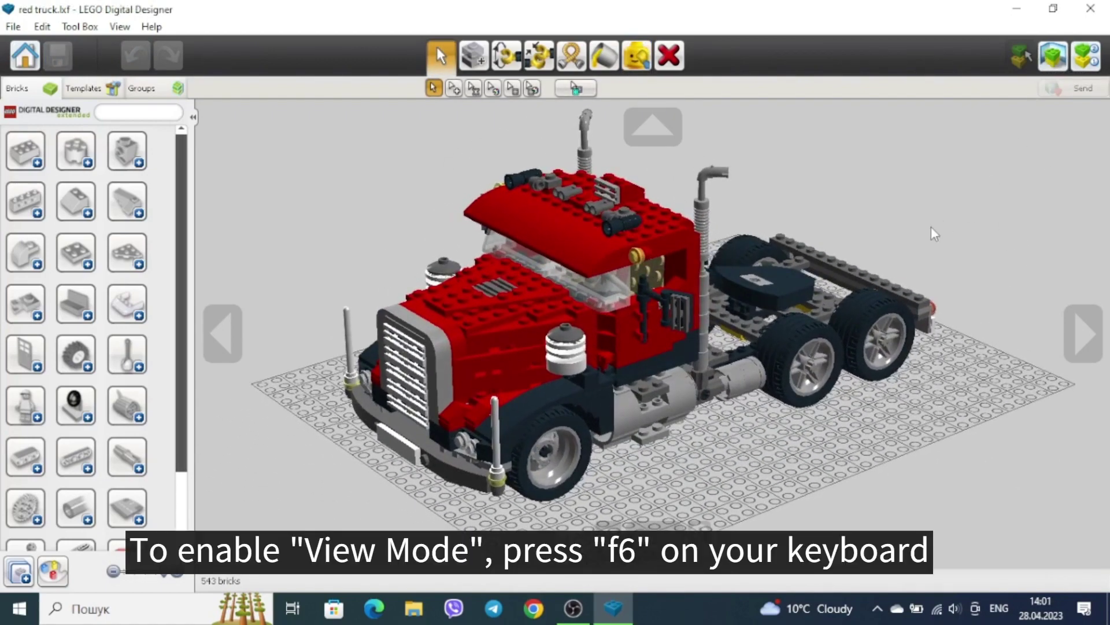
Switch the red truck model to View Mode and save a screenshot of it as the PNG image "red truck"
key("F6")
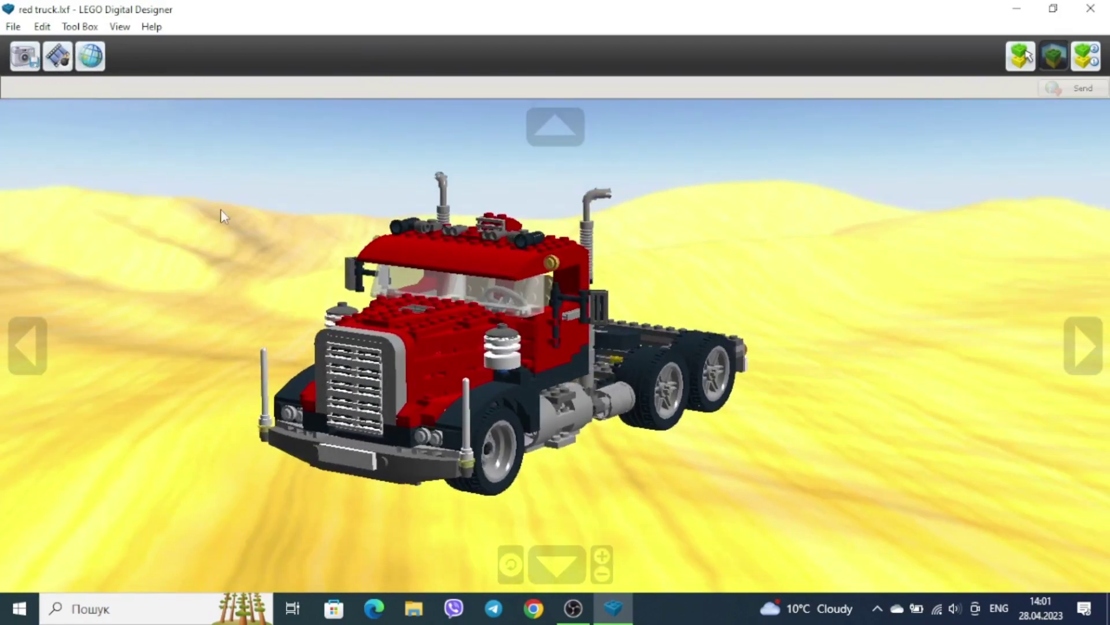
key("ctrl+k")
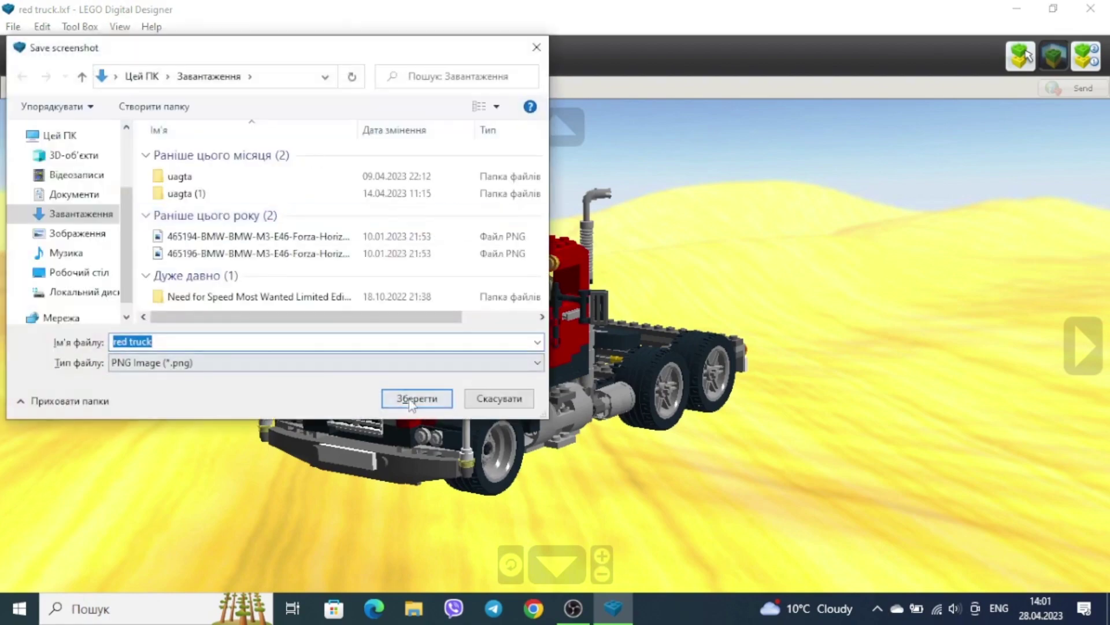
left_click(417, 398)
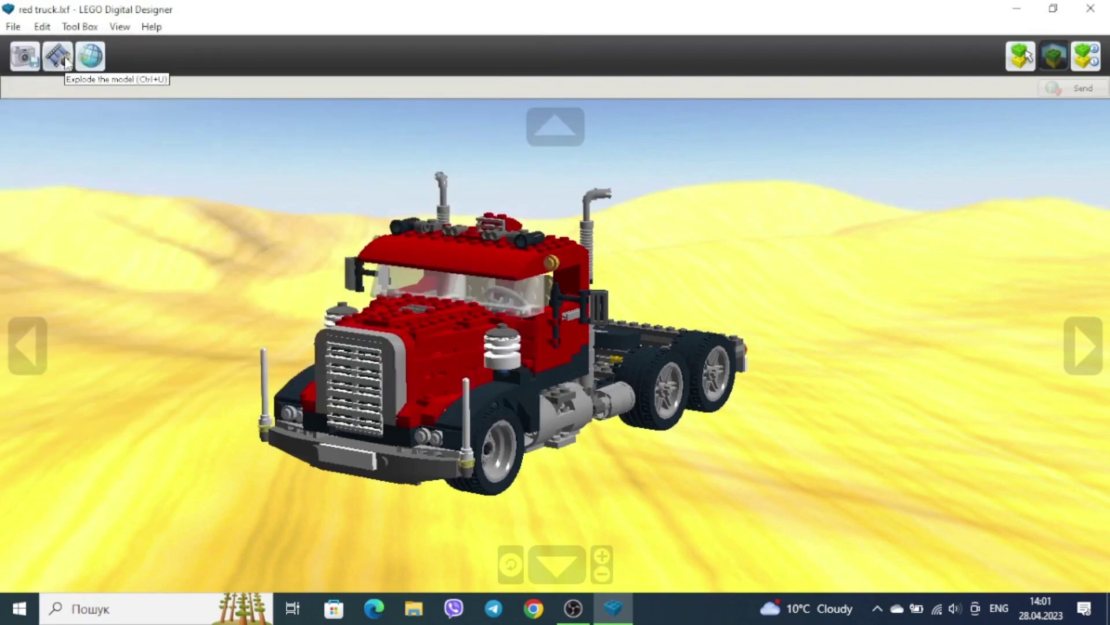
Explode the red truck model and view it from a slightly different angle
key("ctrl+u")
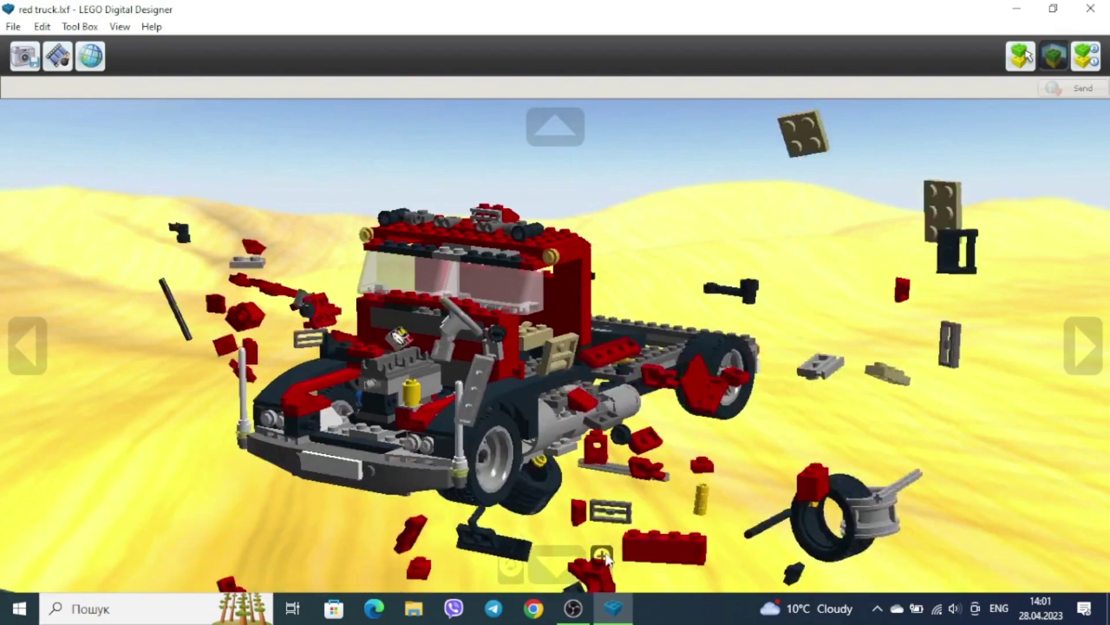
right_click_drag(712, 481, 756, 488)
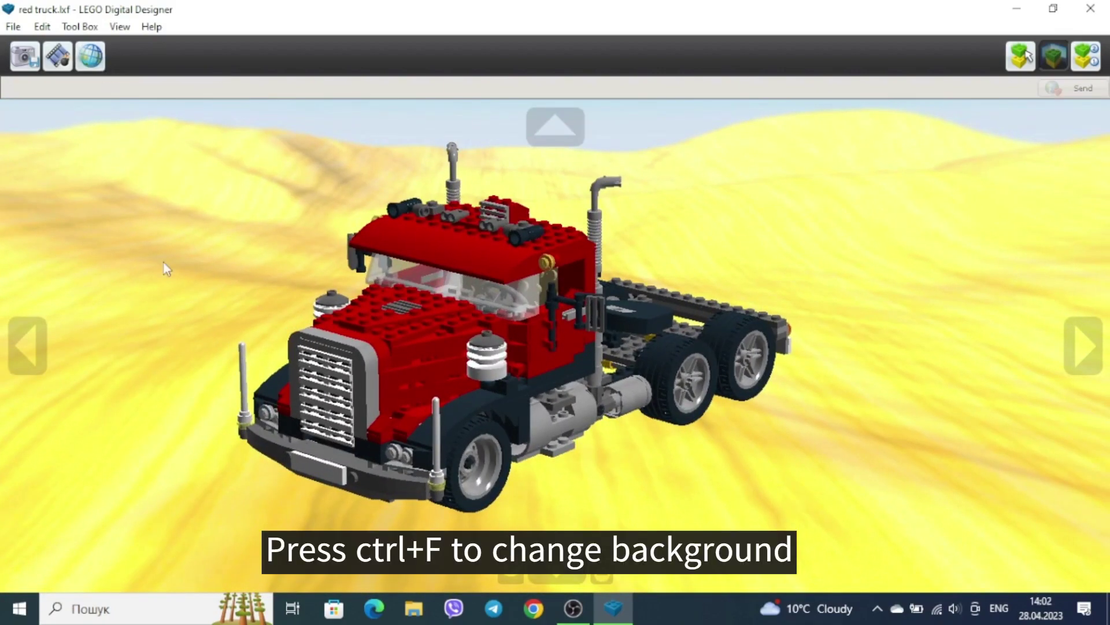
Cycle the red truck's View Mode background to the starry space scene and return the model to Build Mode
key("ctrl+f")
right_click_drag(162, 258, 754, 318)
key("ctrl+f")
key("ctrl+f")
key("ctrl+f")
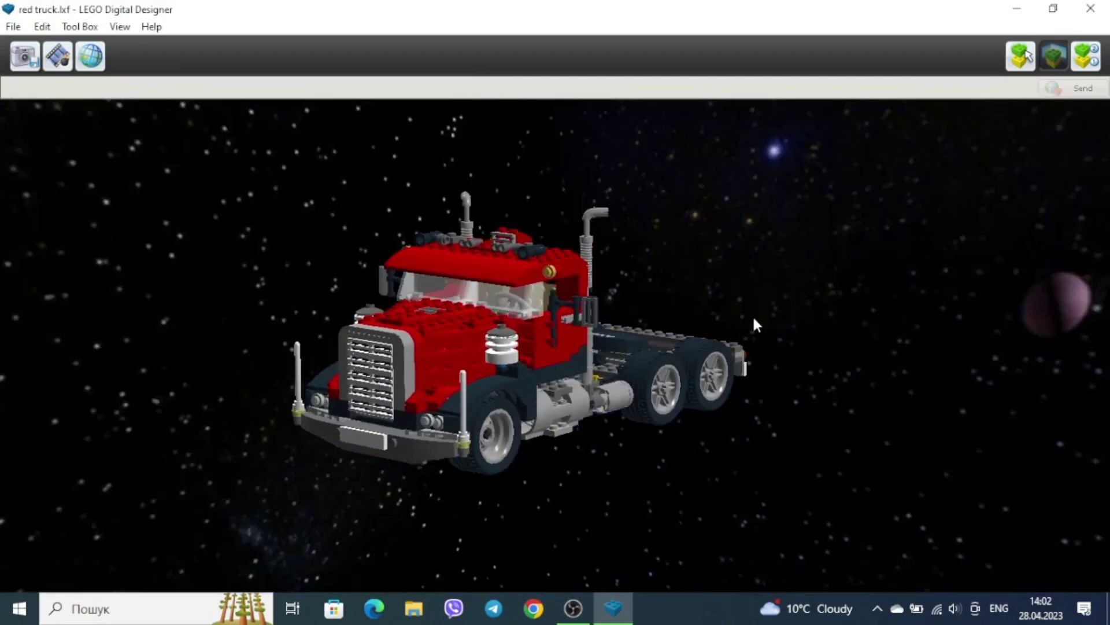
key("ctrl+f")
key("ctrl+f")
key("ctrl+f")
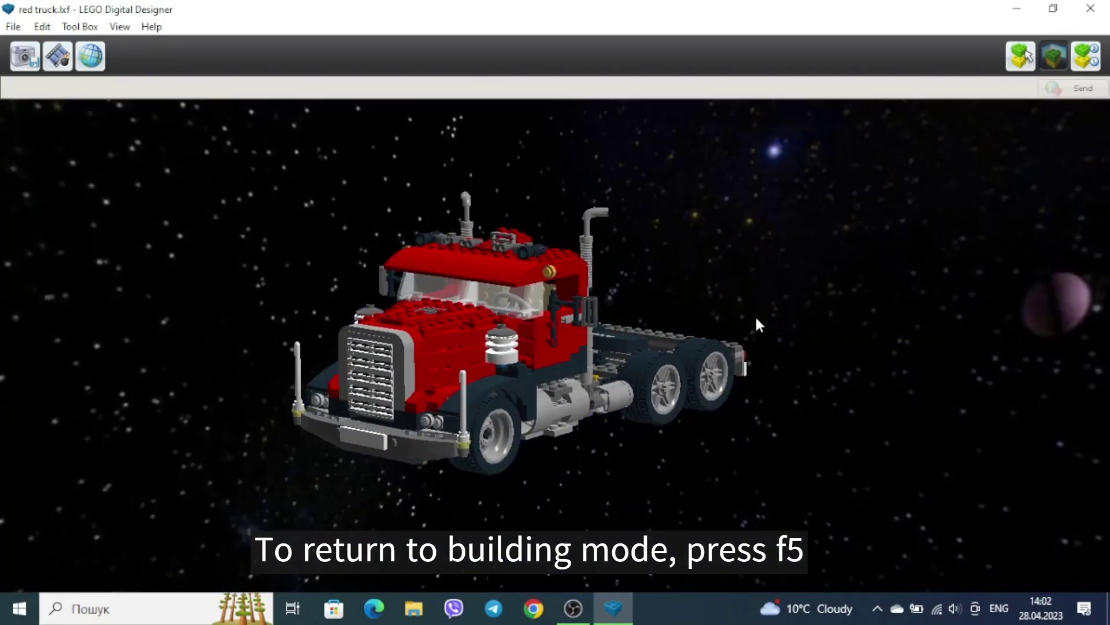
key("F5")
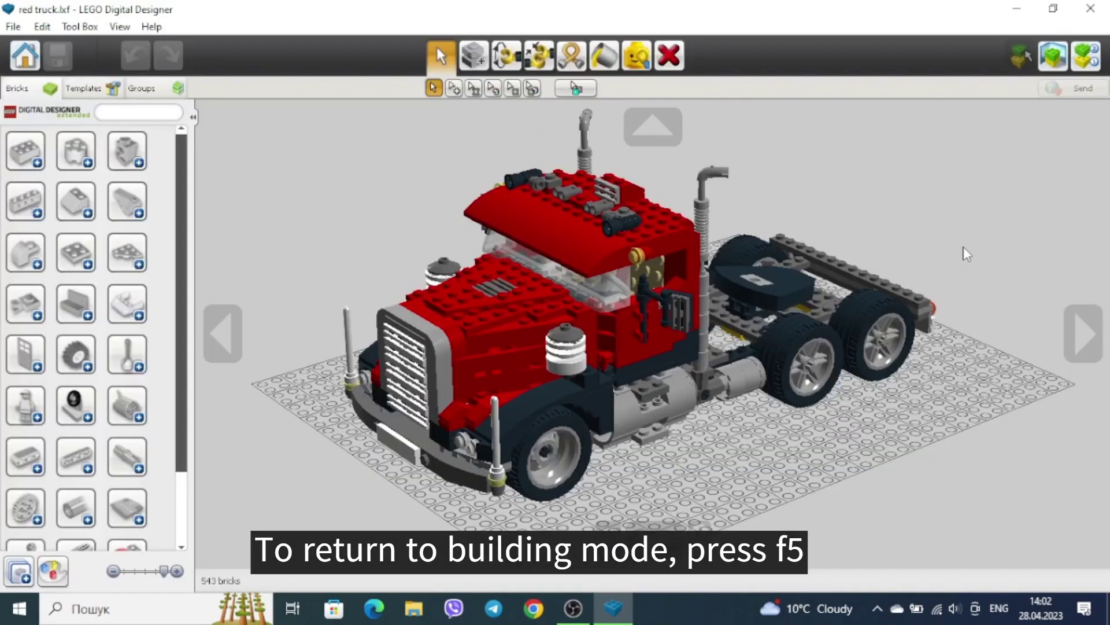
right_click_drag(885, 315, 834, 347)
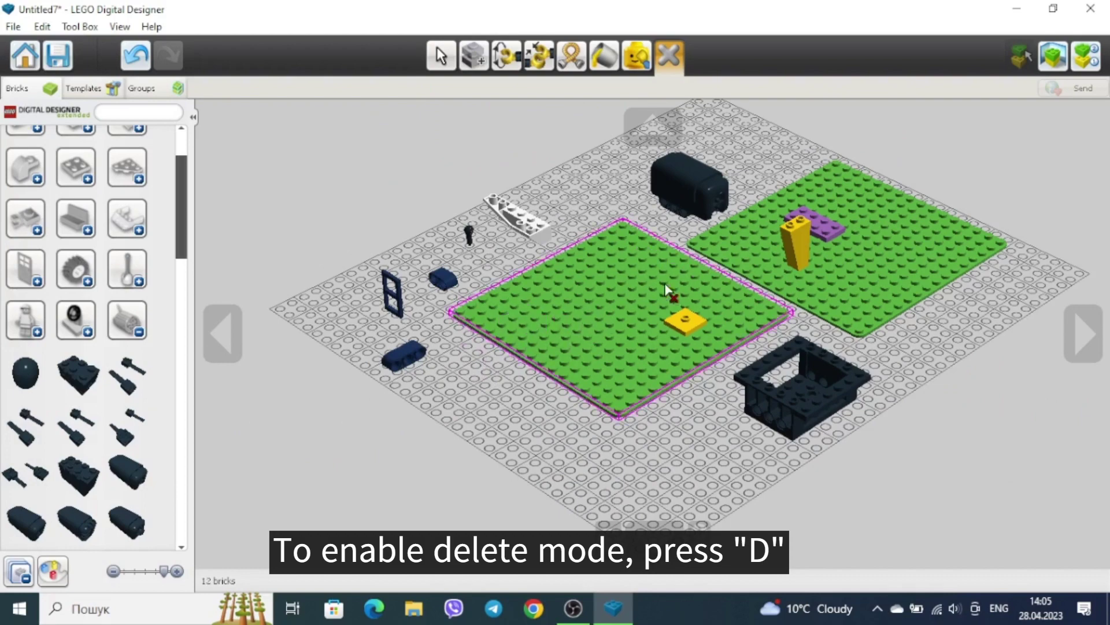
Delete the small yellow plate and the large dark rounded brick individually, and delete all remaining bricks with one selection box
left_click(685, 321)
left_click(709, 204)
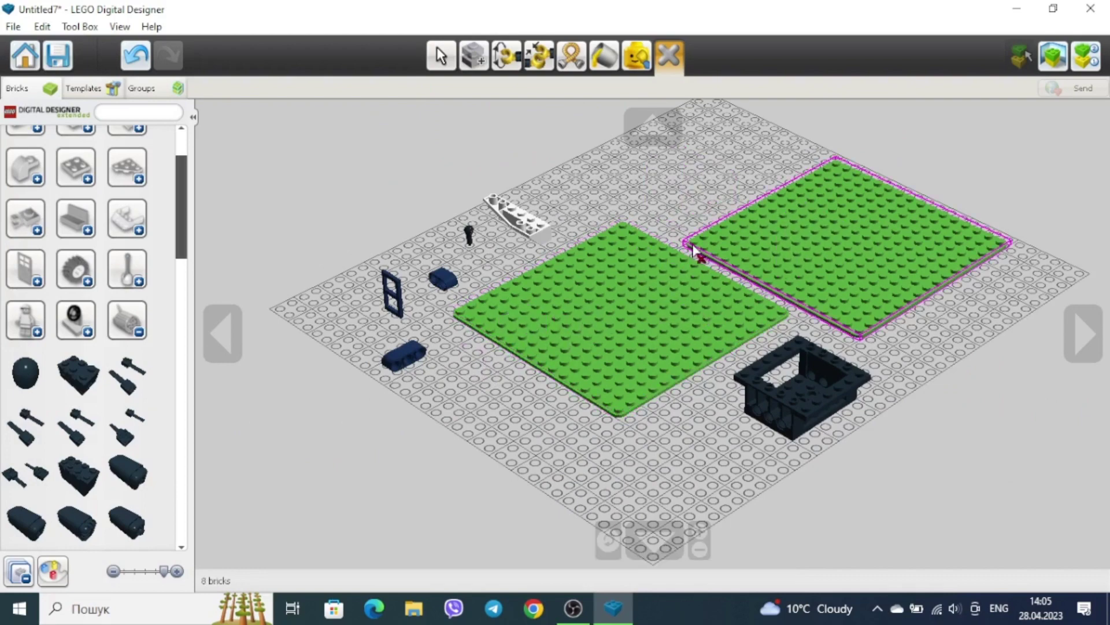
left_click_drag(263, 154, 1053, 468)
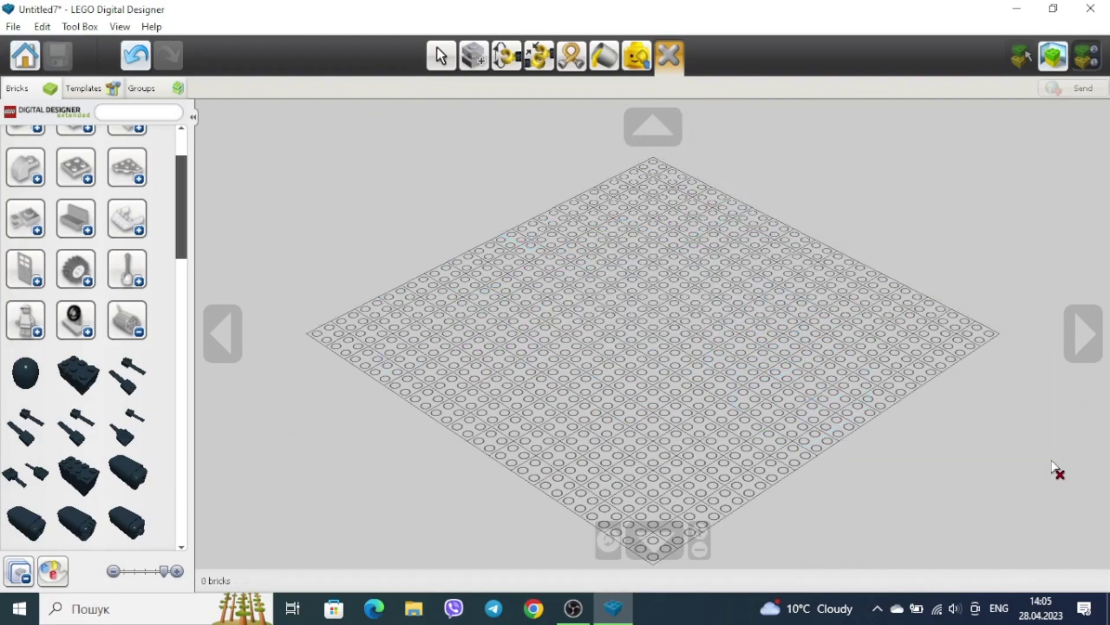
Switch the grand piano scene to the selection tool and generate its 3D building guide
scroll(908, 374, "up", 5)
mouse_move(904, 373)
right_mouse_down()
mouse_move(1003, 358)
mouse_move(891, 365)
right_mouse_up()
scroll(929, 354, "down", 2)
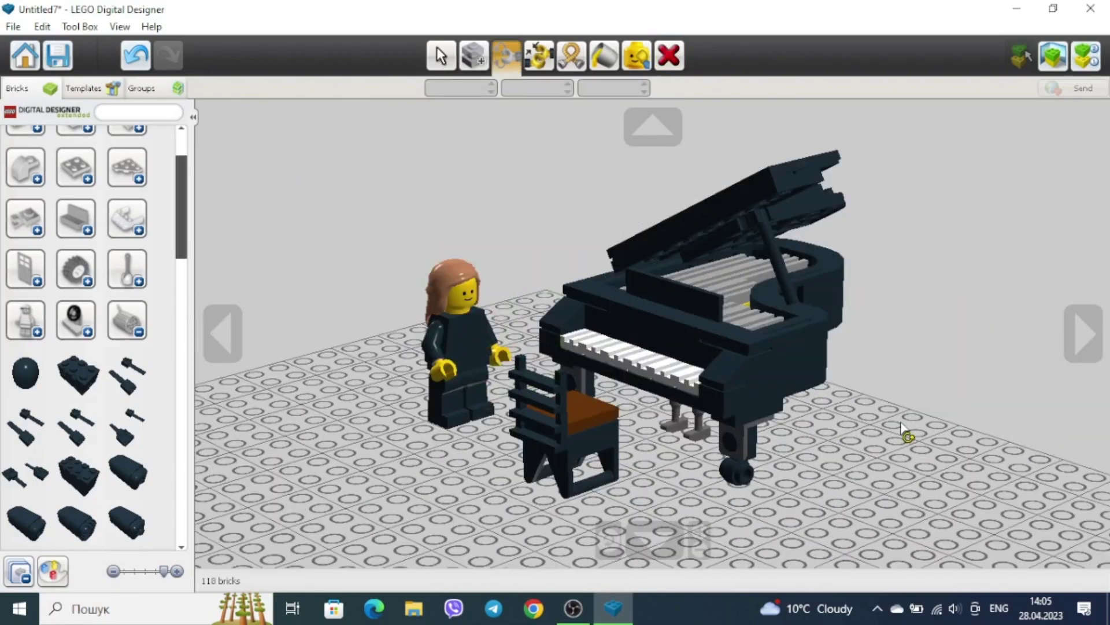
key("v")
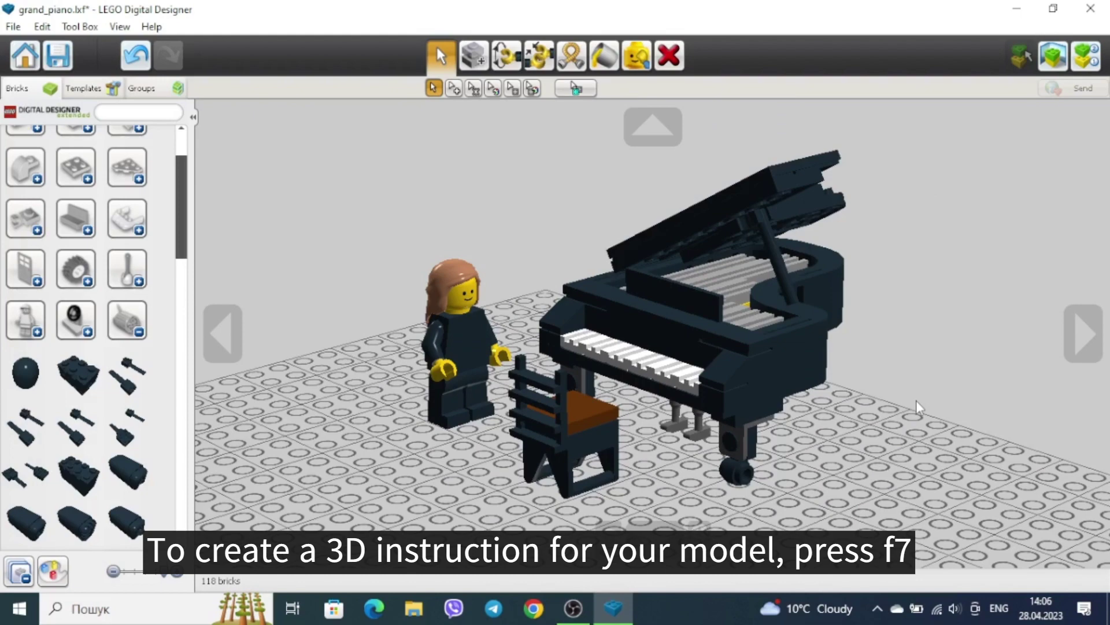
key("F7")
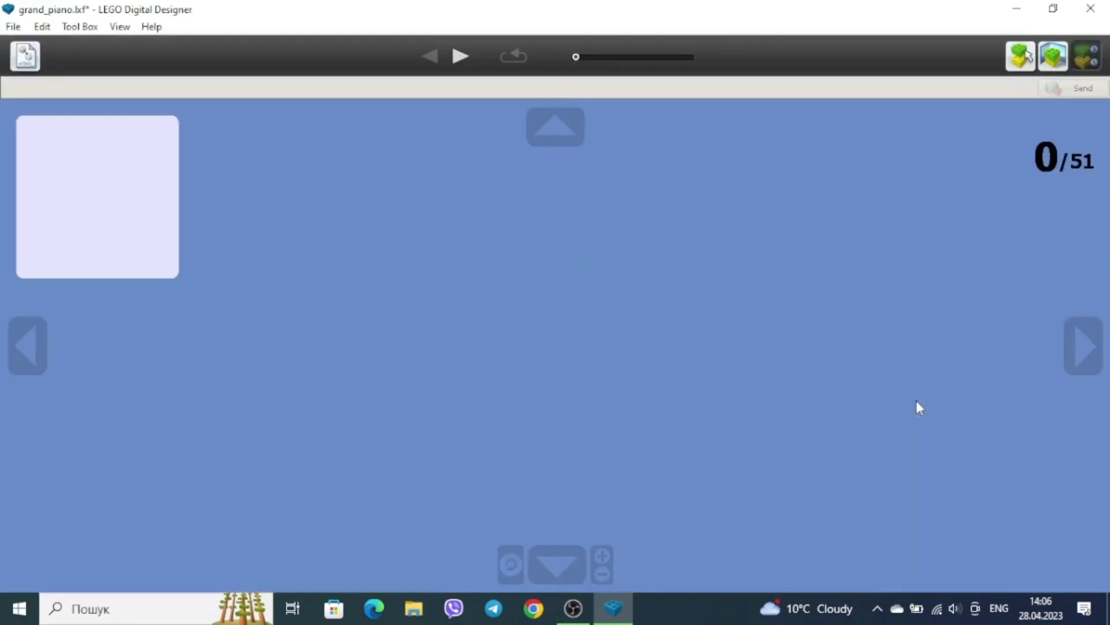
Advance the building guide to step 2 and replay that step's brick animation
left_click(458, 57)
left_click(458, 58)
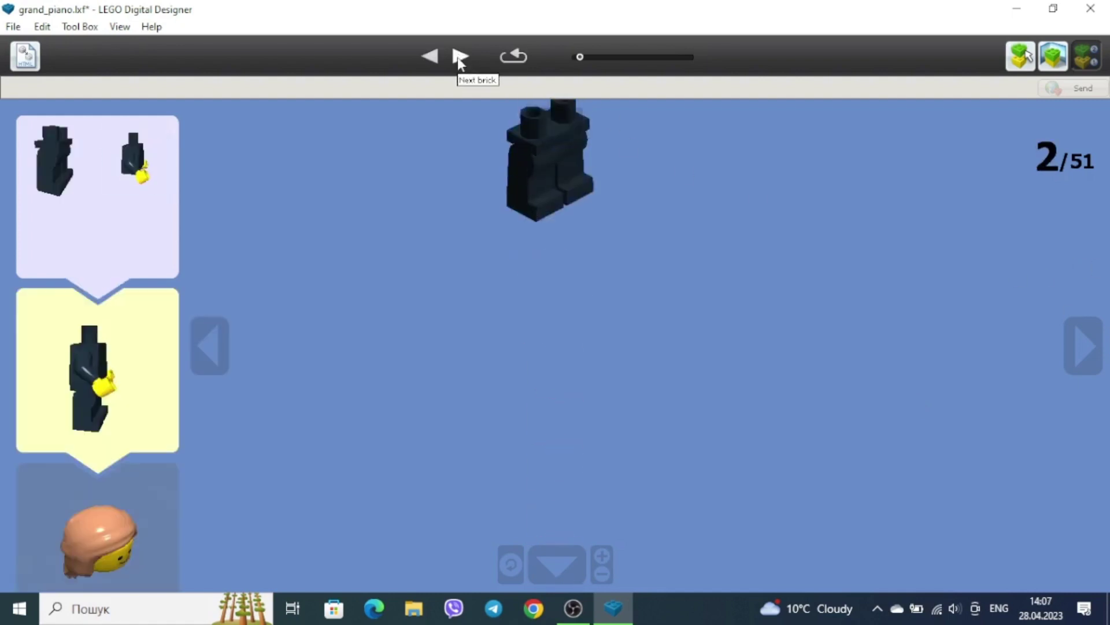
left_click(512, 57)
left_click(504, 63)
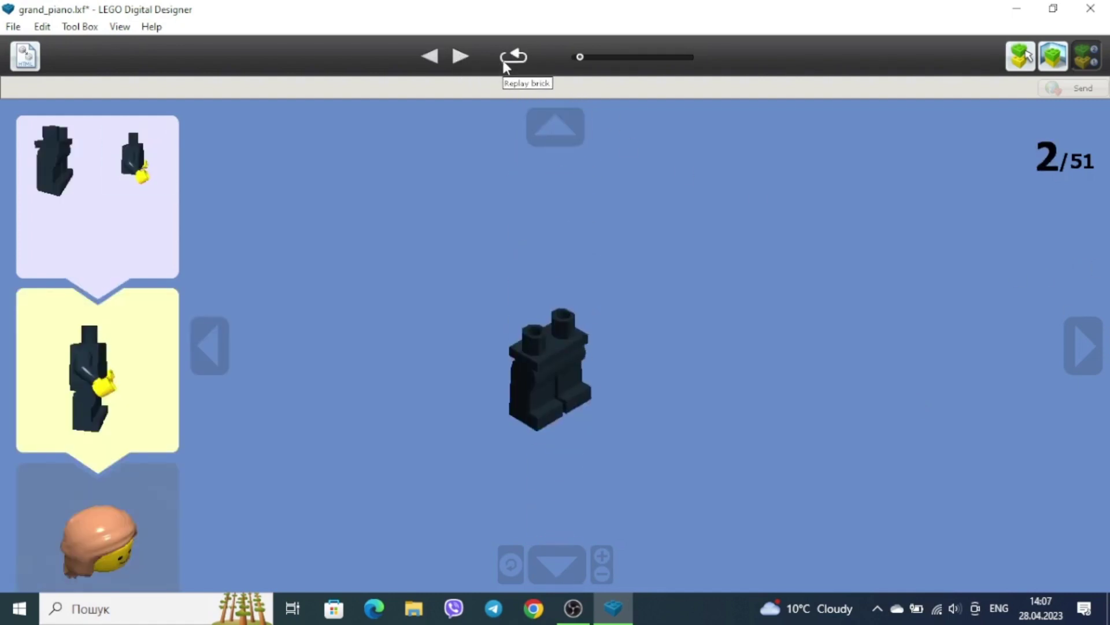
left_click(503, 62)
Rewind the building guide to step 0, move back and forth between bricks, and advance to step 3
left_click_drag(581, 57, 566, 78)
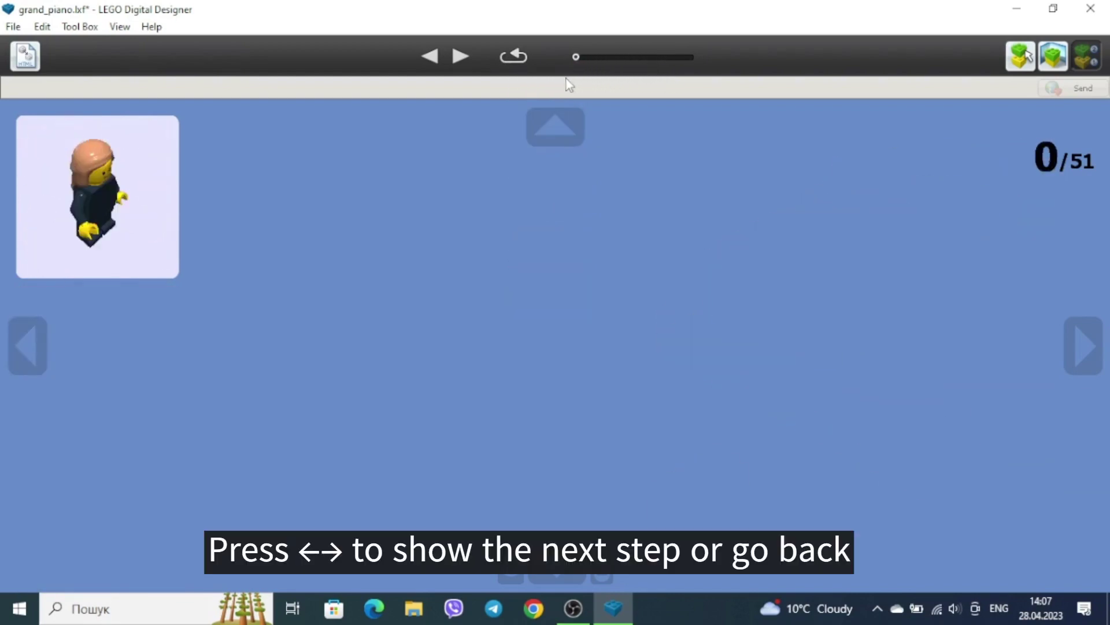
left_click(461, 57)
left_click(431, 56)
left_click(461, 56)
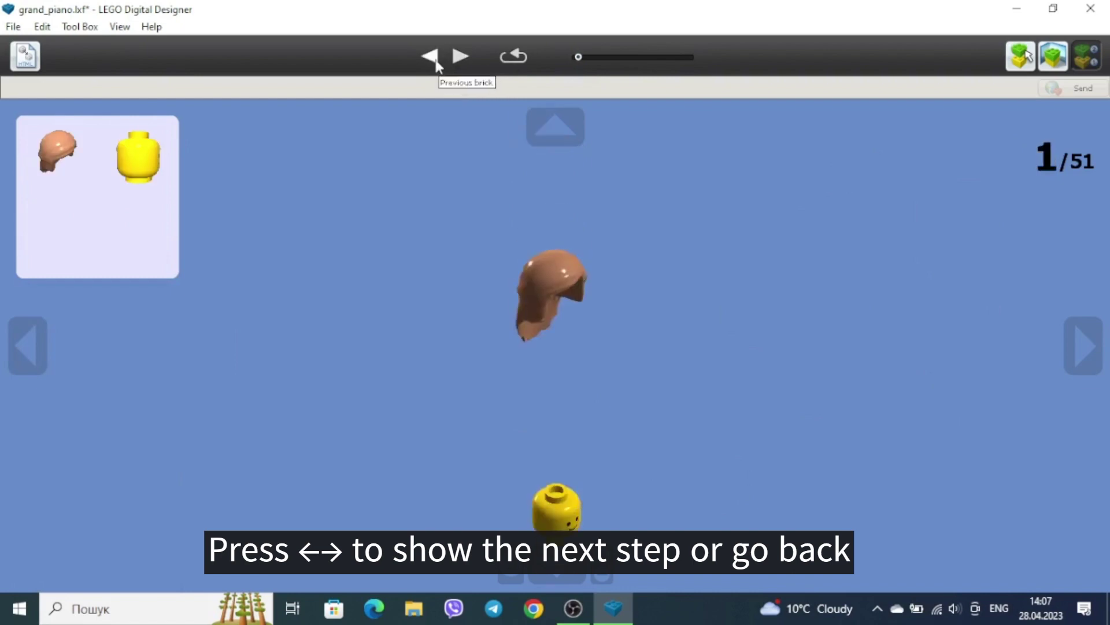
left_click(1081, 357)
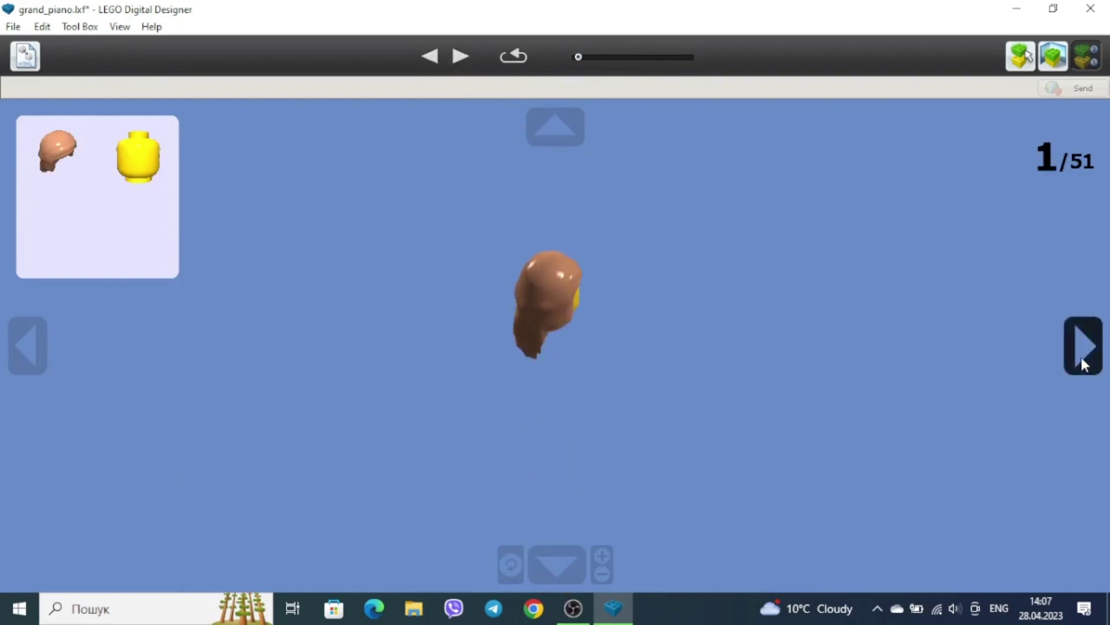
left_click(460, 56)
left_click(460, 56)
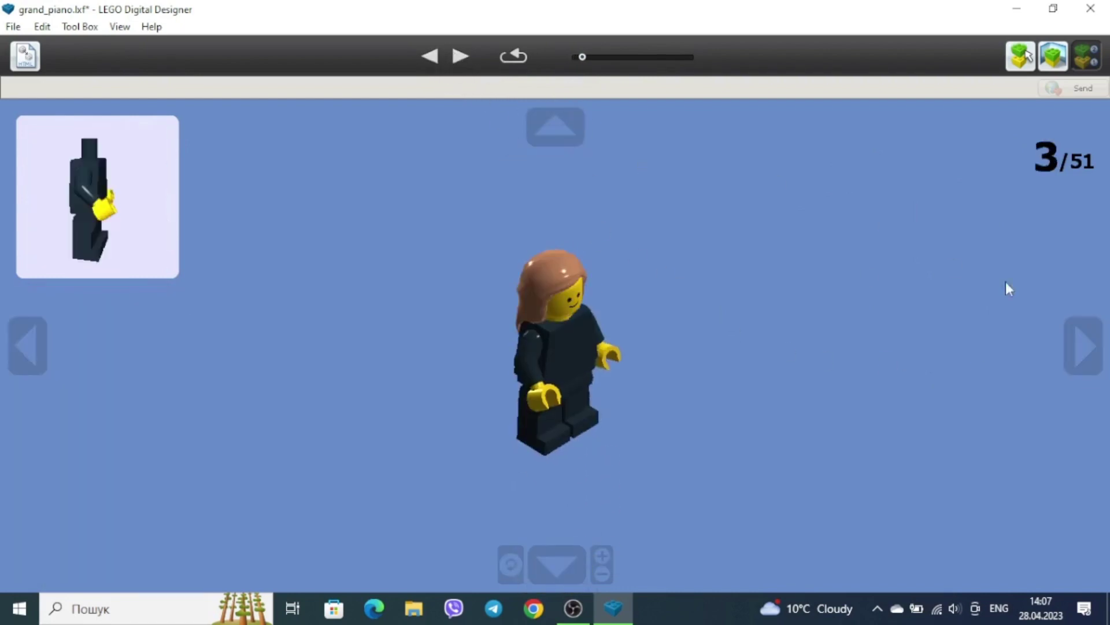
Examine the assembled minifigure from behind and other angles, and play the guide onward from step 3
left_click(1078, 350)
left_click(558, 572)
left_click(568, 115)
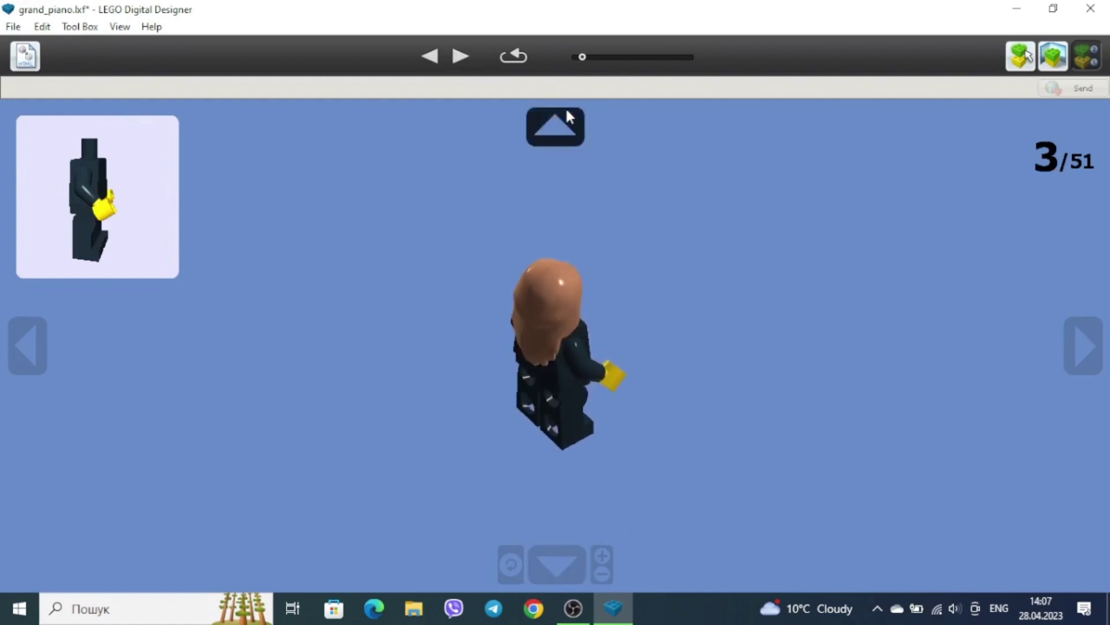
left_click(567, 115)
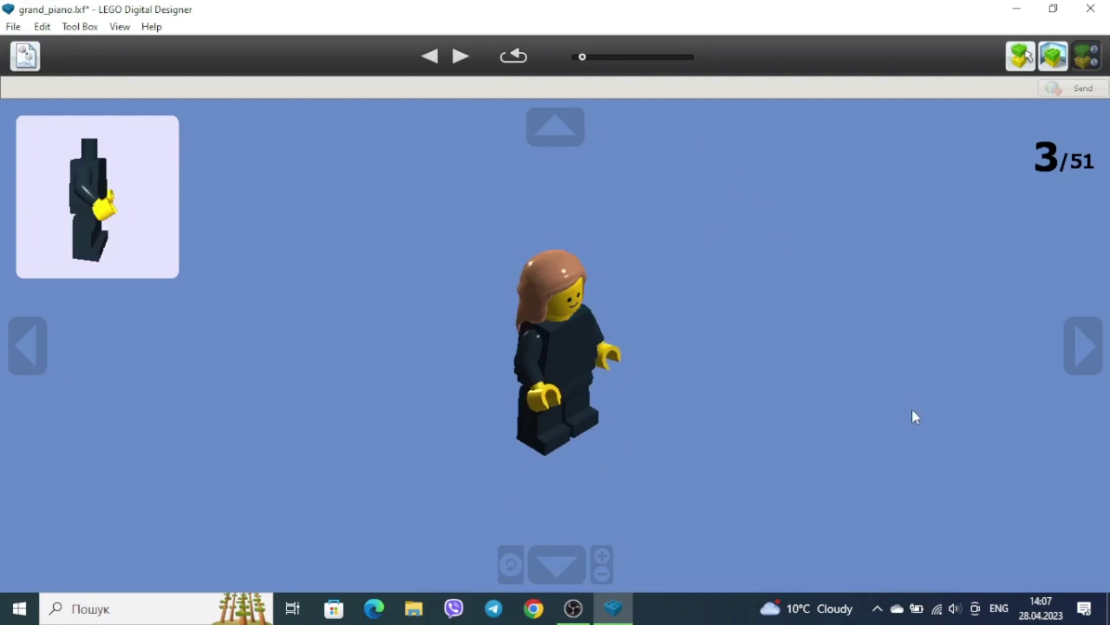
left_click(462, 55)
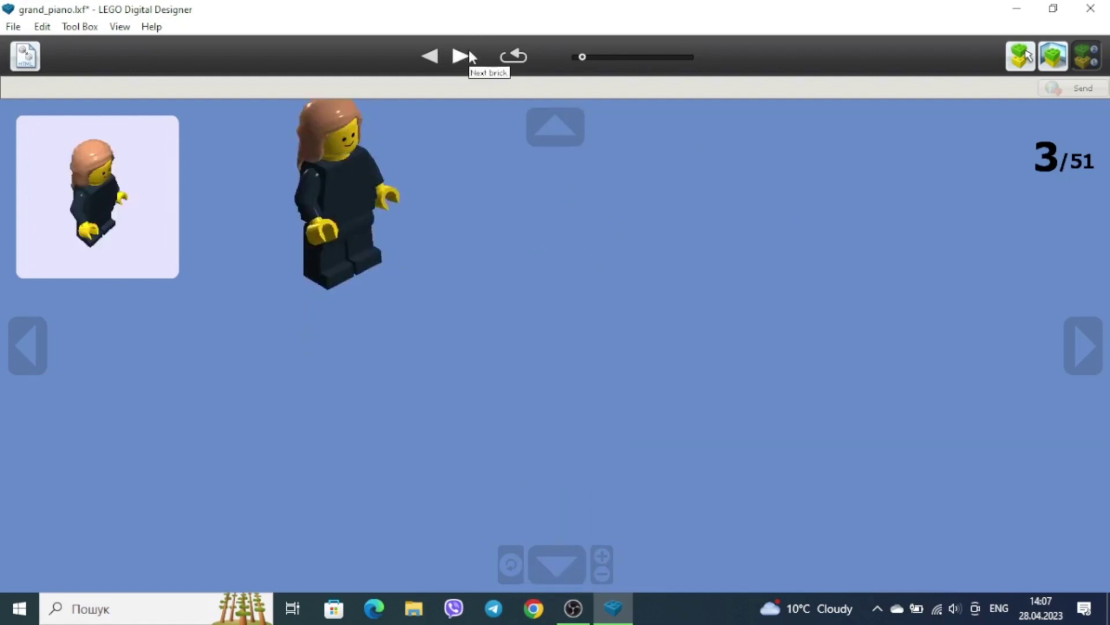
left_click(469, 52)
left_click(470, 52)
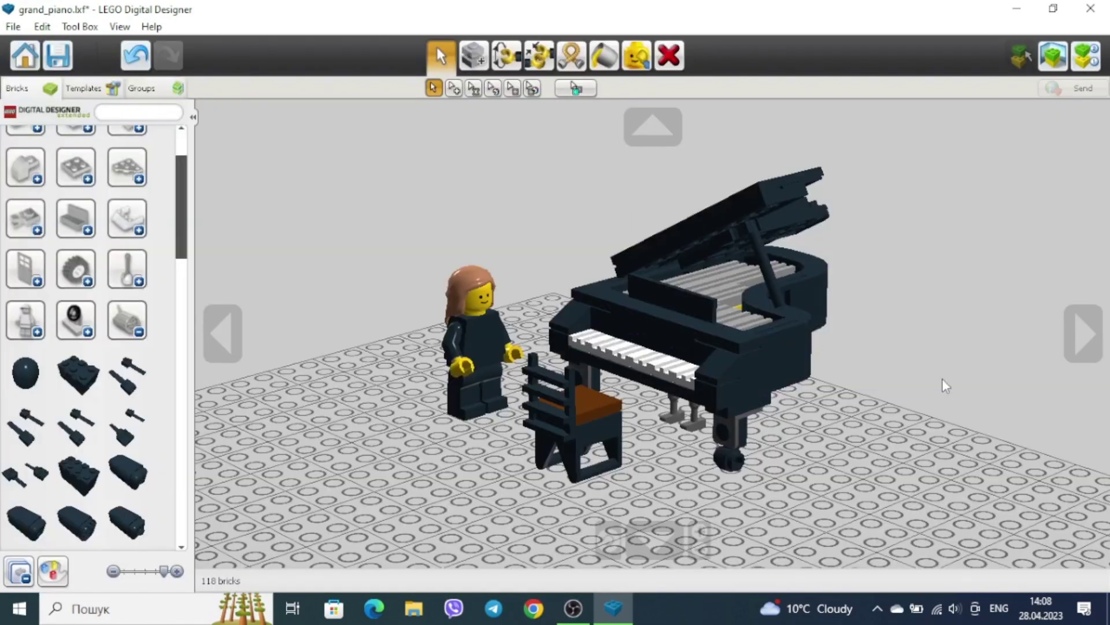
left_click(13, 27)
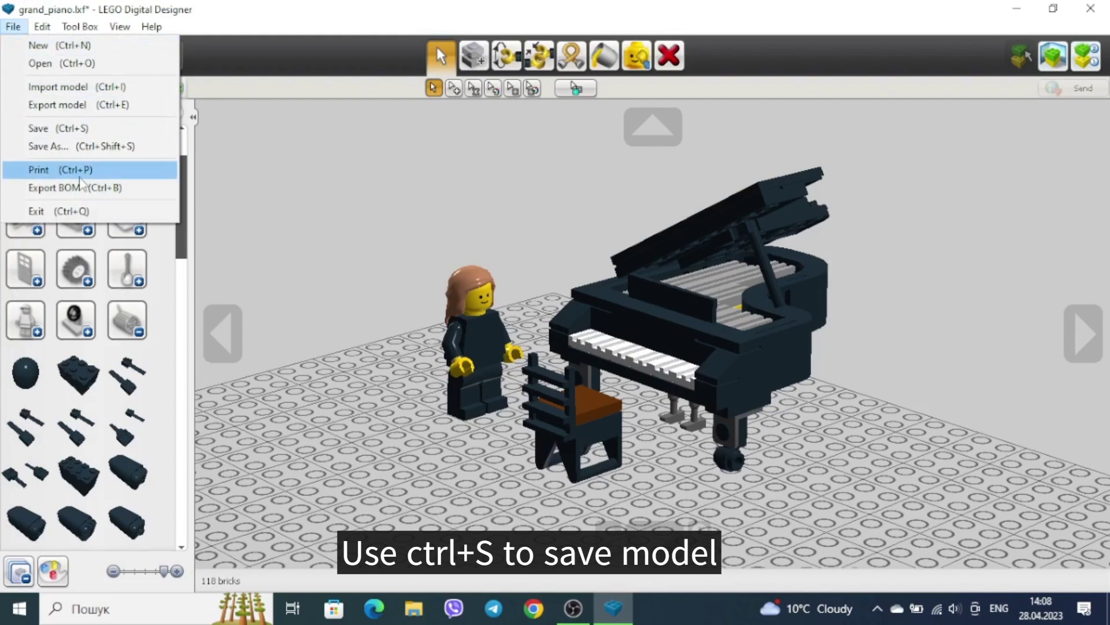
left_click(65, 91)
left_click(498, 396)
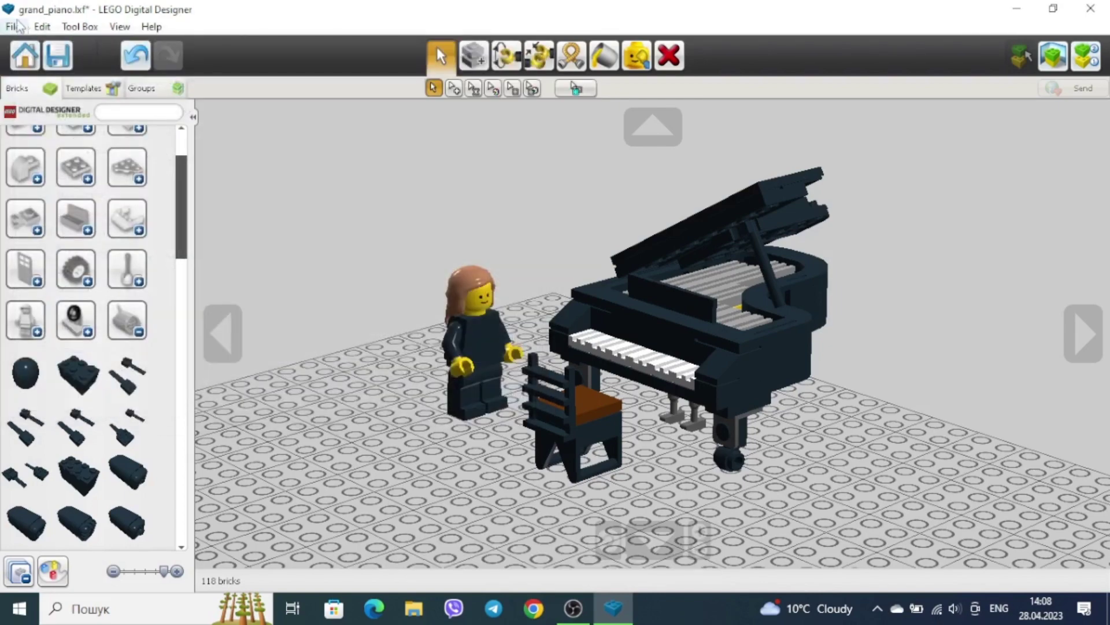
Import the grand_piano model and place the copy on the grid beside the existing piano and minifigure
left_click(12, 26)
left_click(66, 90)
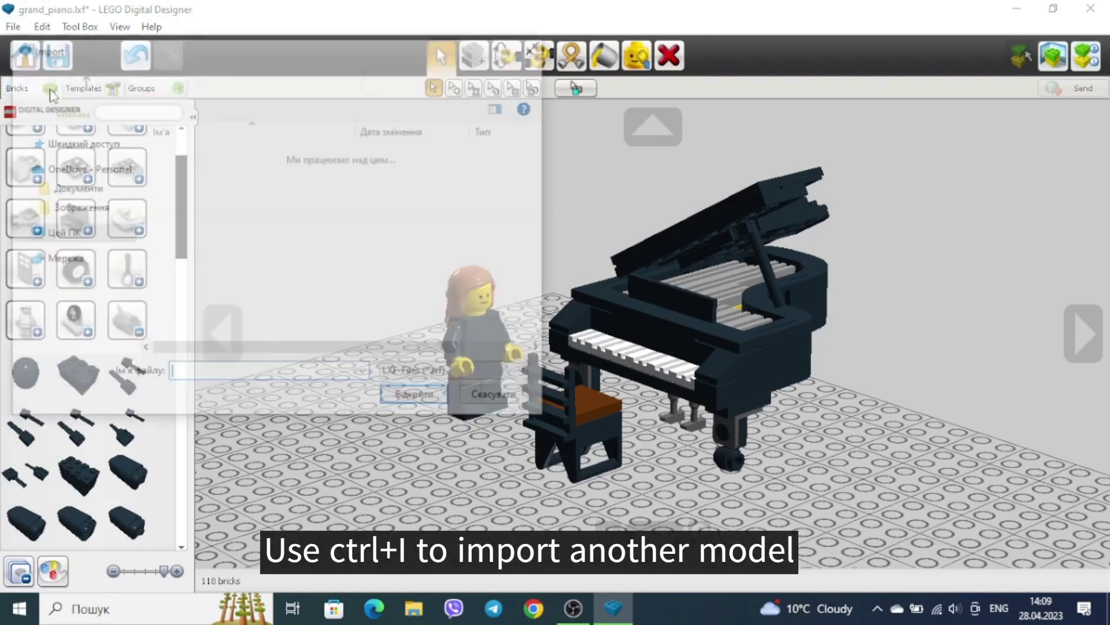
double_click(243, 279)
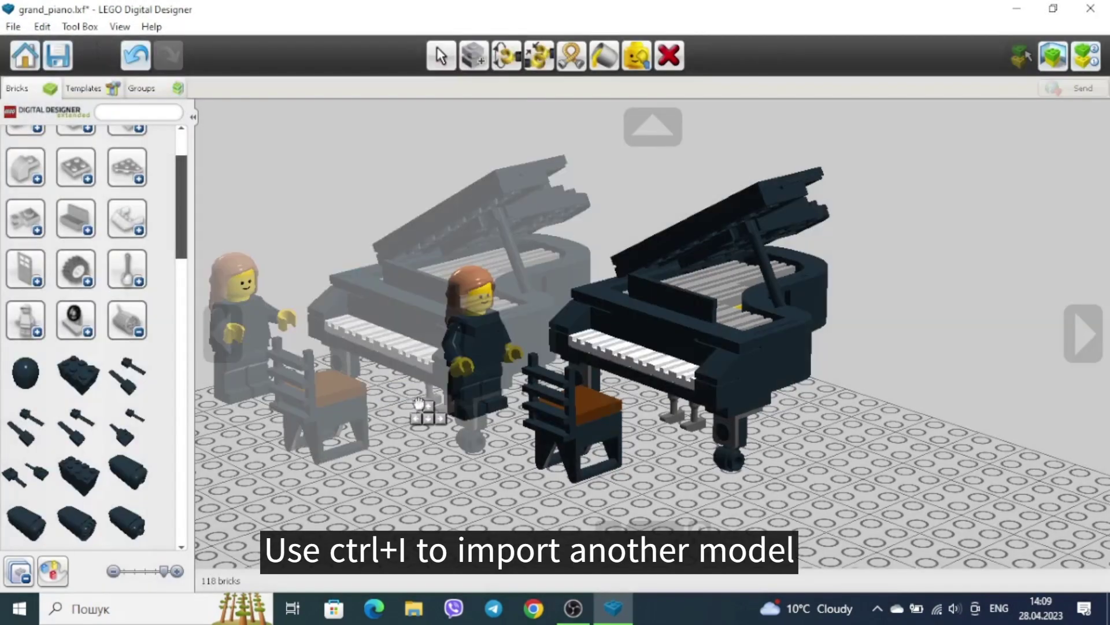
left_click(343, 444)
right_click_drag(770, 405, 734, 445)
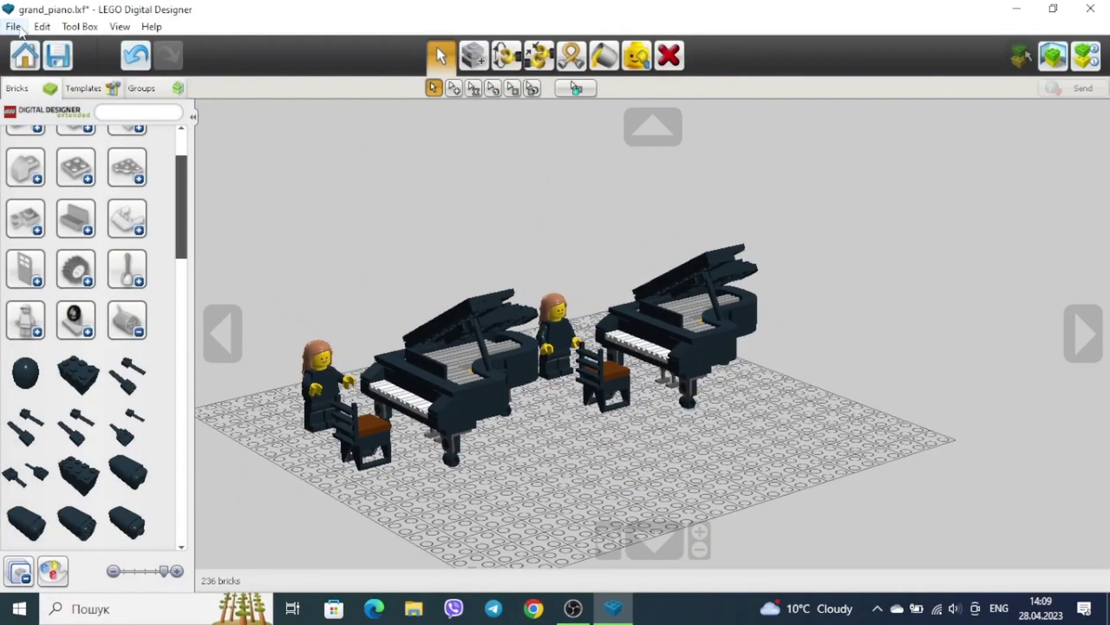
Import the truck model from the file fff and place it in the scene next to the two pianos
left_click(19, 29)
left_click(58, 91)
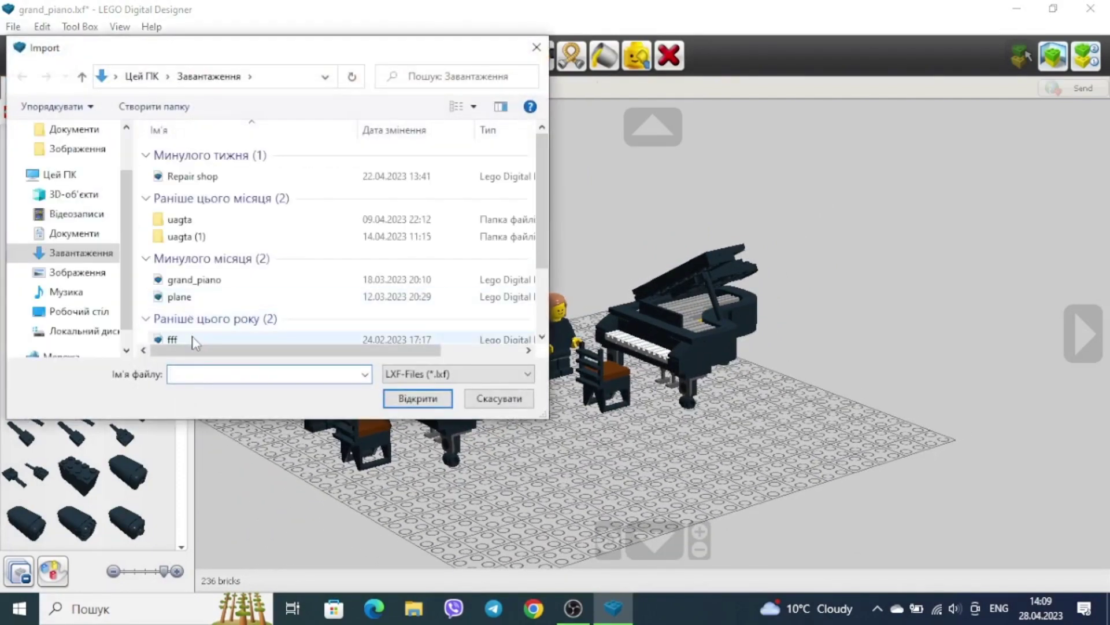
double_click(171, 339)
left_click(661, 354)
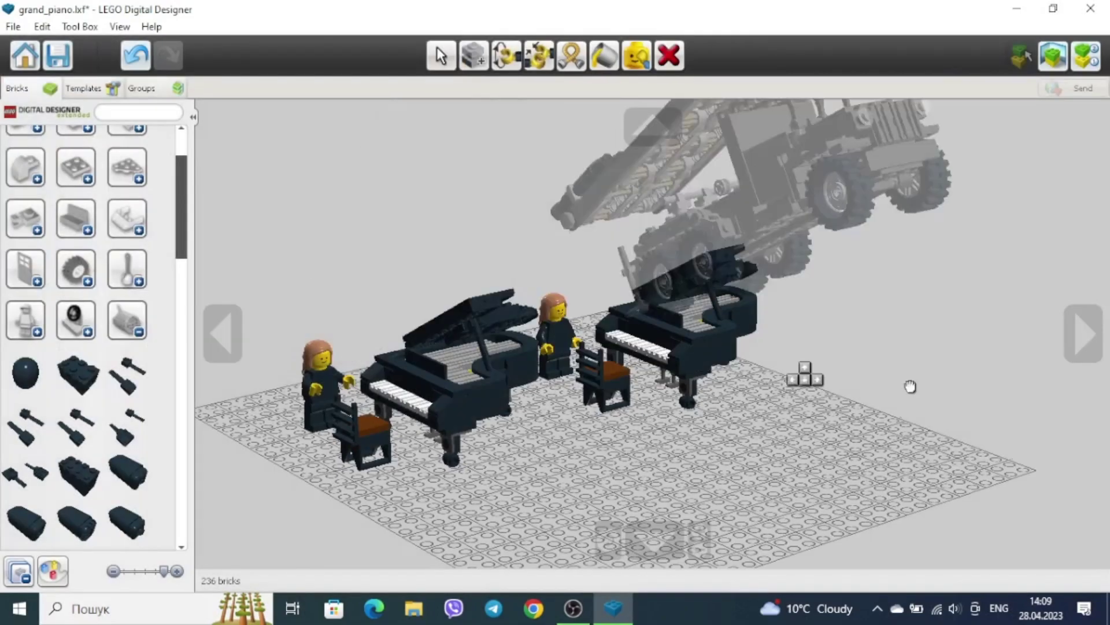
left_click(897, 315)
mouse_move(897, 314)
right_mouse_down()
mouse_move(334, 358)
mouse_move(328, 380)
mouse_move(658, 289)
right_mouse_up()
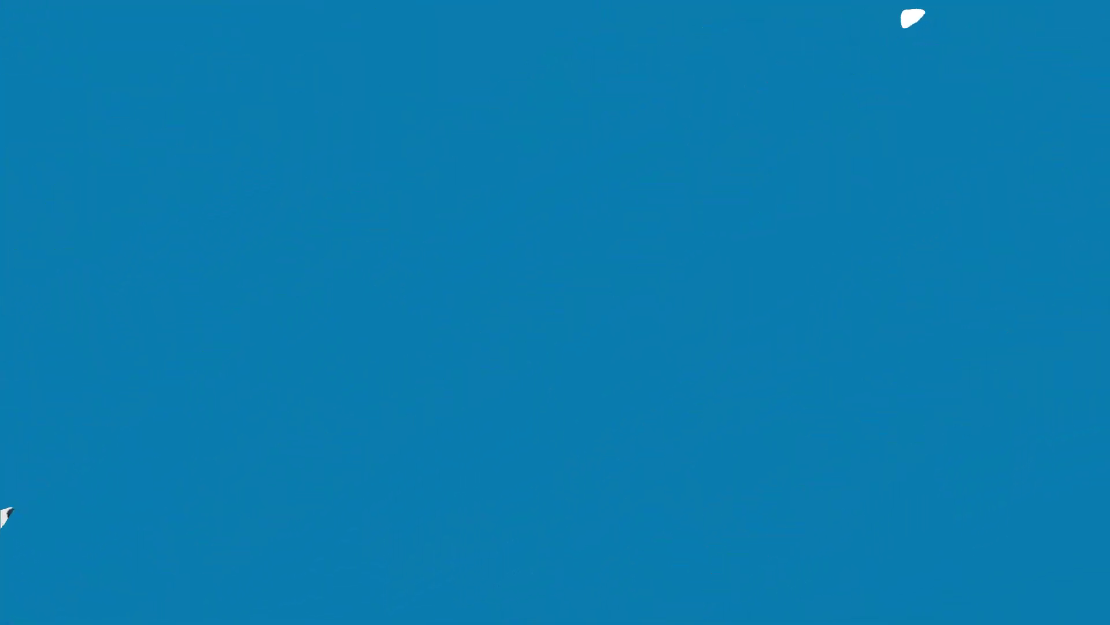